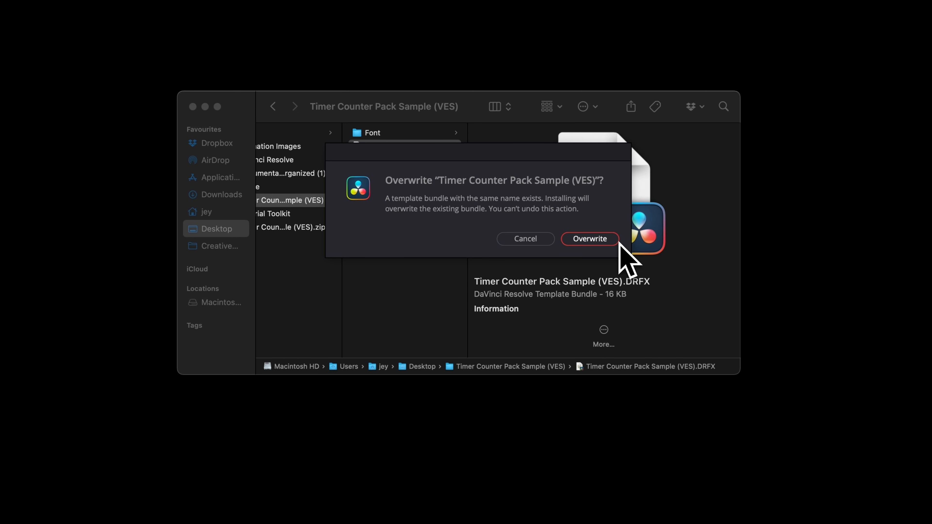
Install the Timer Counter Pack Sample (VES) template bundle, overwriting the existing bundle of the same name.
{"action": "left_click", "coordinate": [610, 243]}
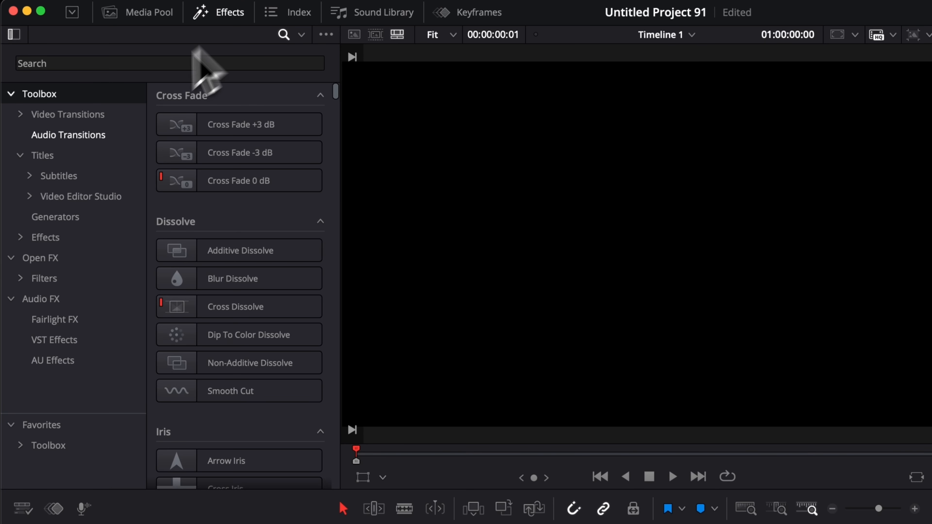
Add the Timer Counter Pack Sample title from the Video Editor Studio Sample category to the start of track Video 1.
{"action": "left_click", "coordinate": [29, 197]}
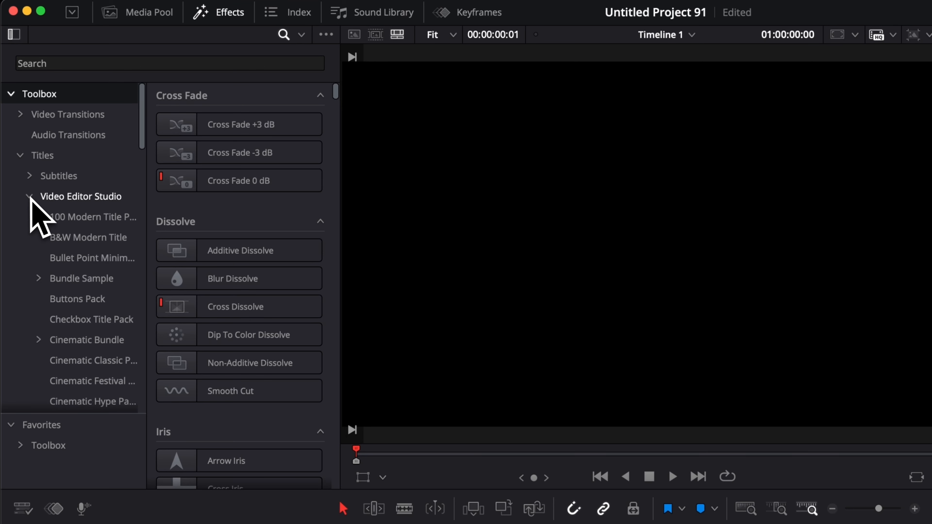
{"action": "scroll", "coordinate": [73, 309], "scroll_direction": "down", "scroll_amount": 15}
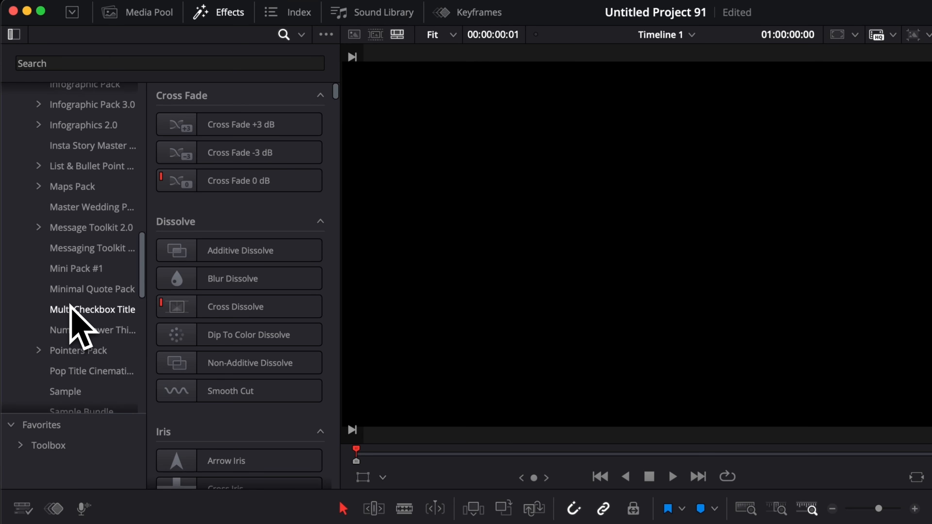
{"action": "scroll", "coordinate": [73, 309], "scroll_direction": "down", "scroll_amount": 4}
{"action": "left_click", "coordinate": [70, 317]}
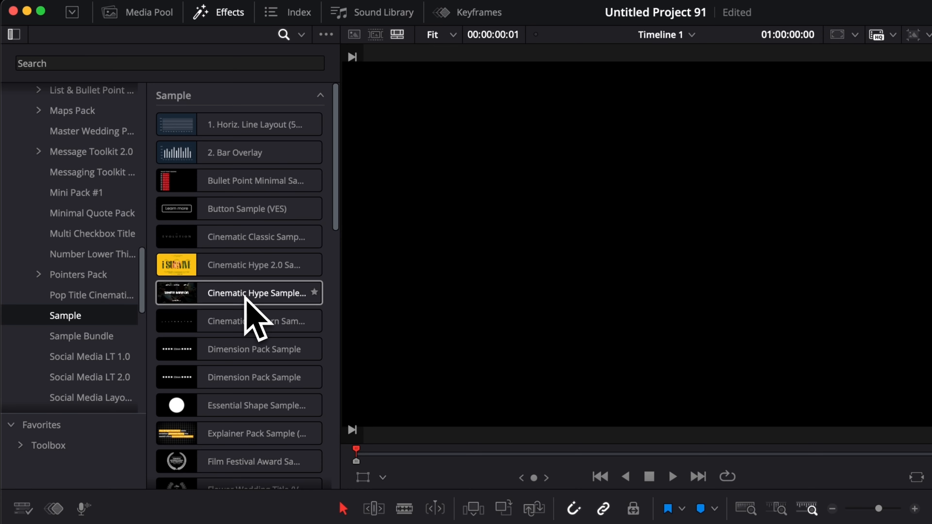
{"action": "scroll", "coordinate": [253, 320], "scroll_direction": "down", "scroll_amount": 15}
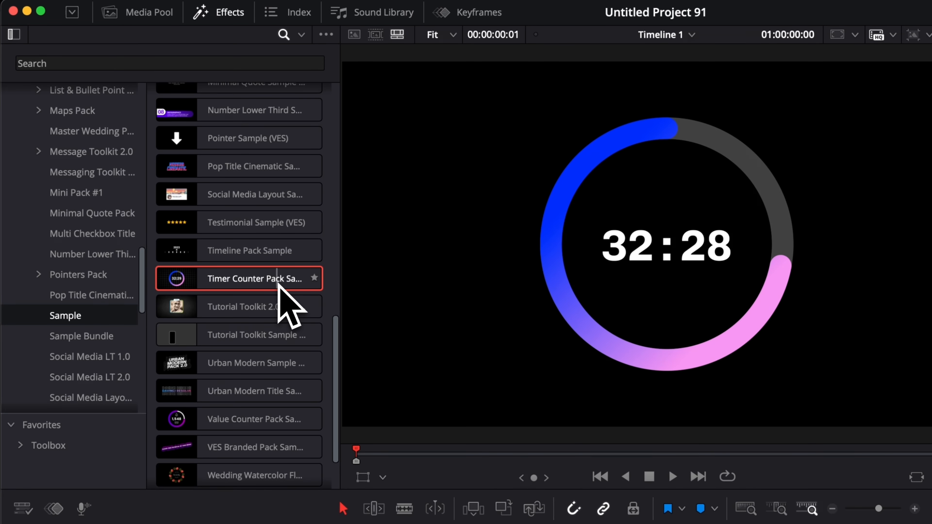
{"action": "left_click_drag", "start_coordinate": [278, 284], "coordinate": [128, 450]}
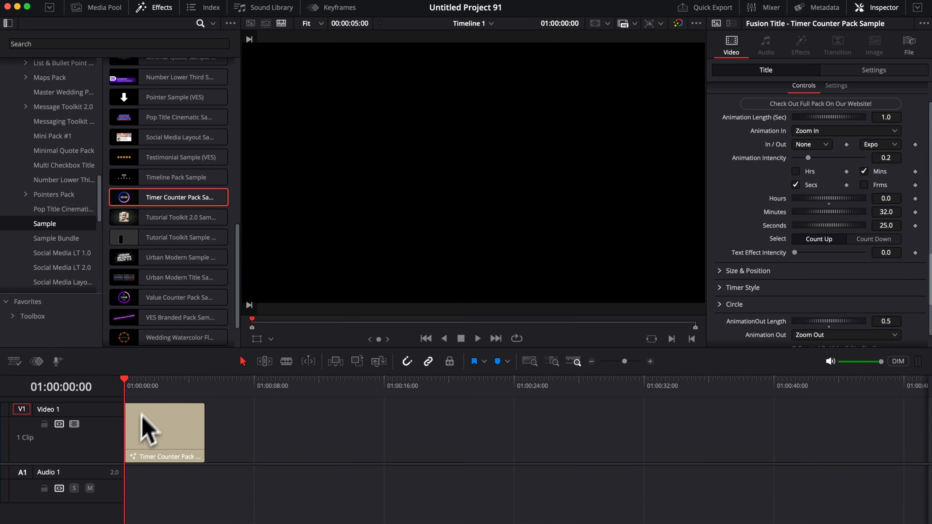
Display a frame about two seconds into the timer clip and expand the Inspector to full height.
{"action": "left_click", "coordinate": [160, 389]}
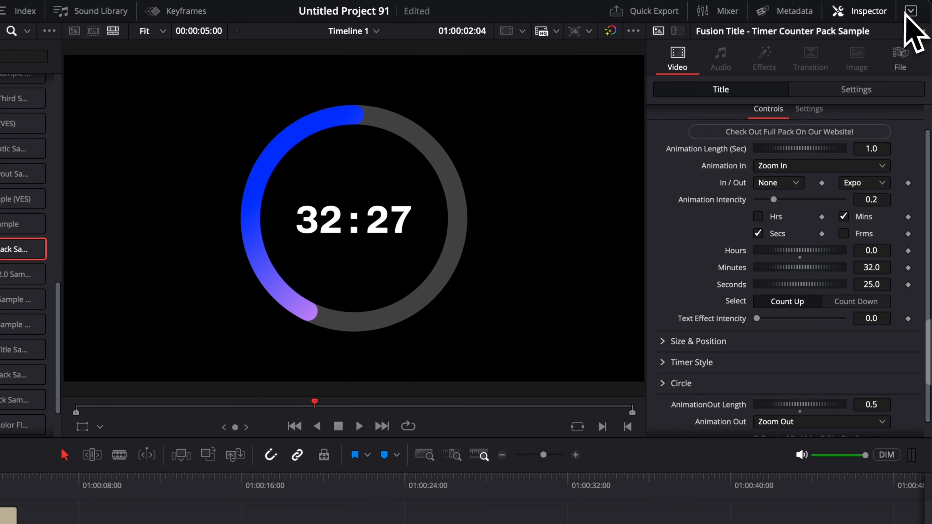
{"action": "left_click", "coordinate": [909, 12]}
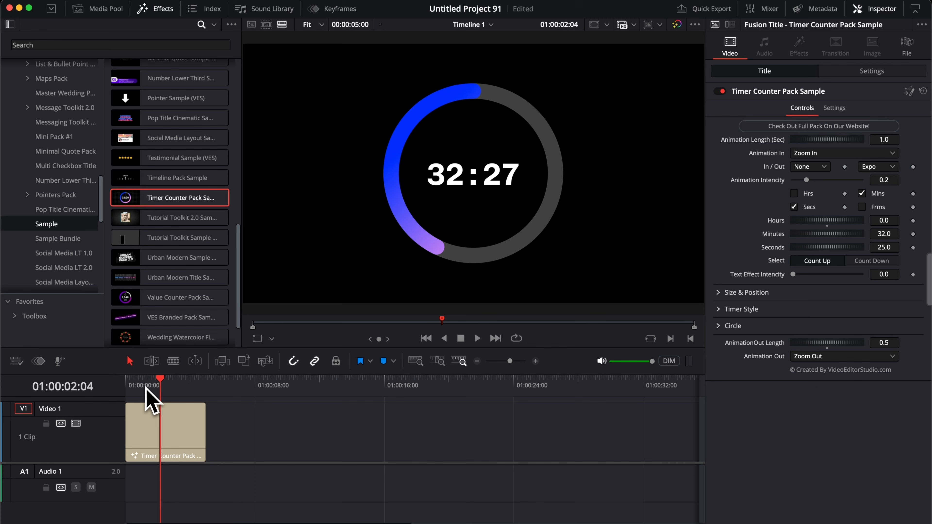
Play and scrub through the timer clip to examine its count and its opening and closing animation.
{"action": "left_click_drag", "start_coordinate": [151, 384], "coordinate": [125, 384]}
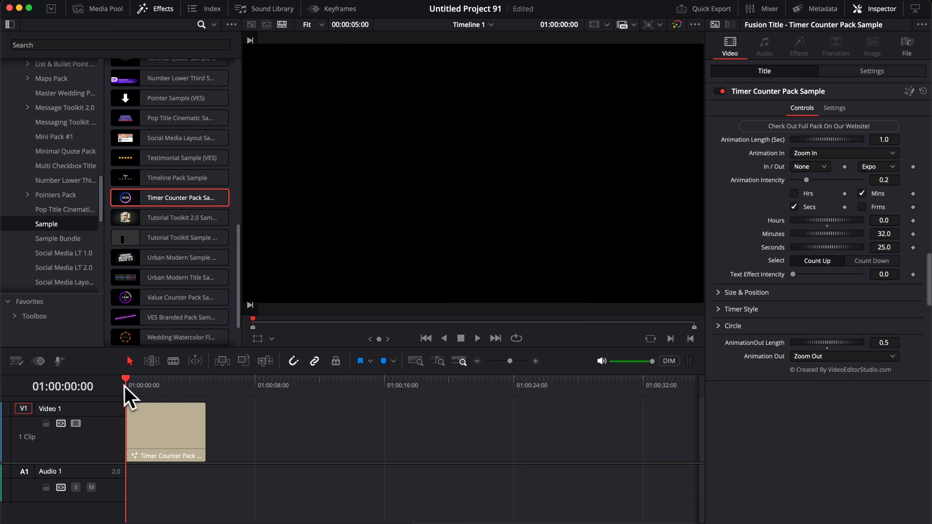
{"action": "key", "text": "space"}
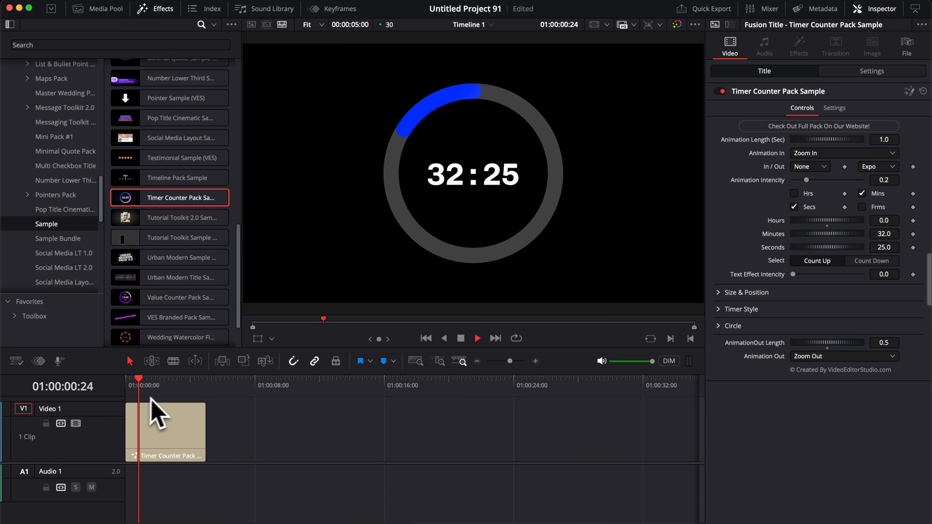
{"action": "left_click", "coordinate": [193, 385]}
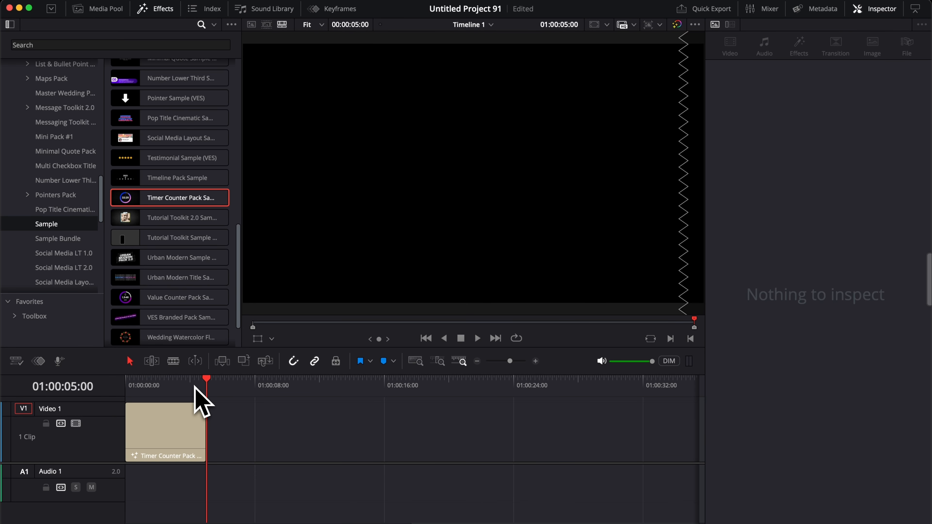
{"action": "left_click_drag", "start_coordinate": [194, 387], "coordinate": [150, 393]}
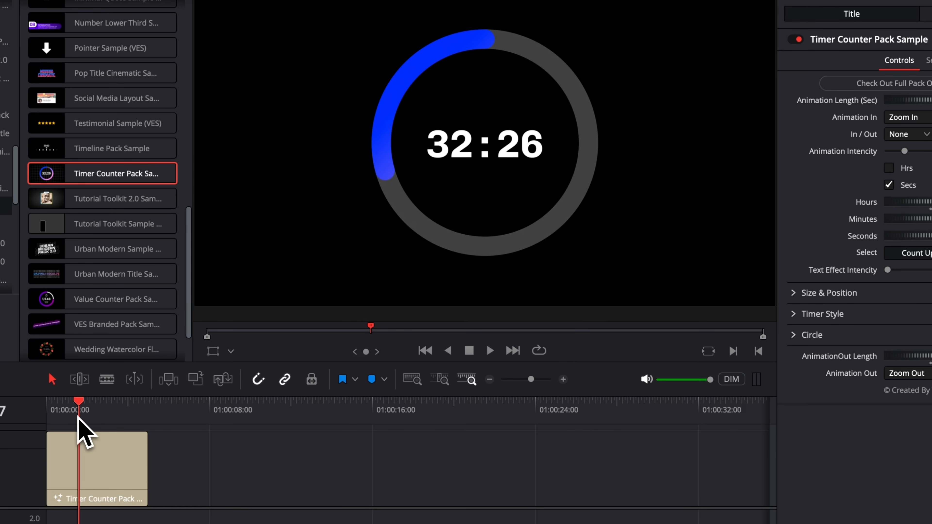
{"action": "left_click_drag", "start_coordinate": [78, 420], "coordinate": [129, 422]}
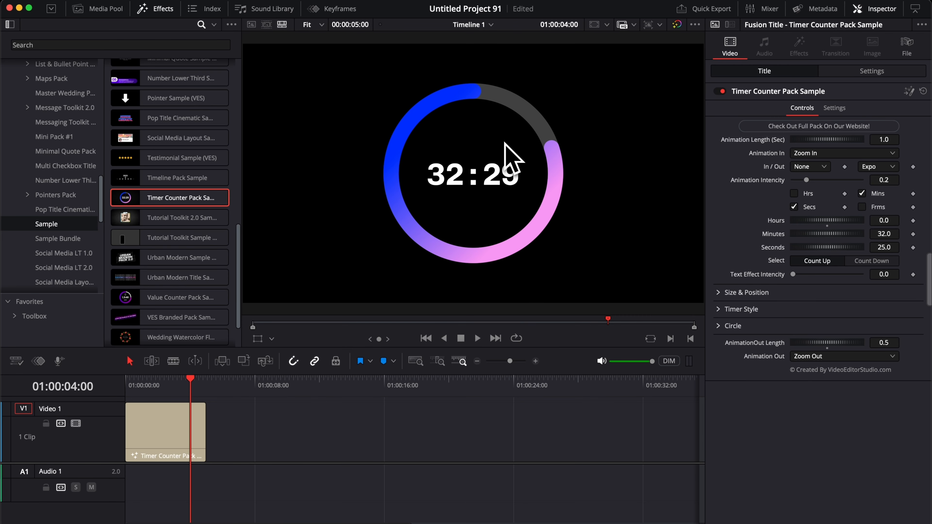
{"action": "mouse_move", "coordinate": [152, 384]}
{"action": "left_mouse_down"}
{"action": "mouse_move", "coordinate": [127, 383]}
{"action": "mouse_move", "coordinate": [139, 385]}
{"action": "left_mouse_up"}
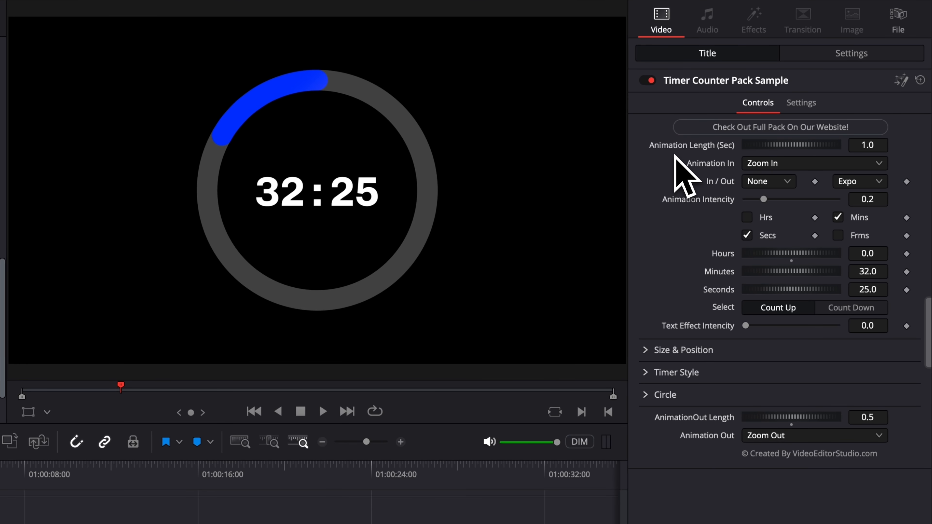
{"action": "key", "text": "Home"}
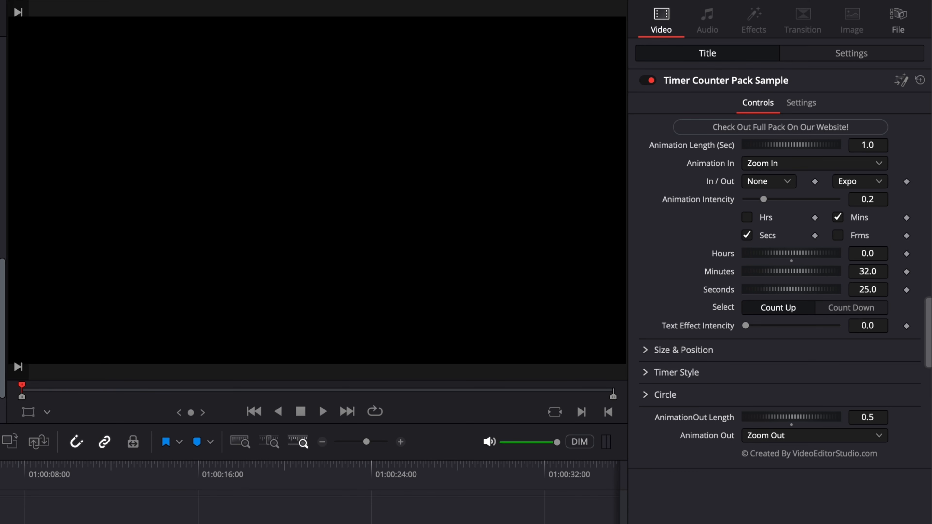
{"action": "key", "text": "space"}
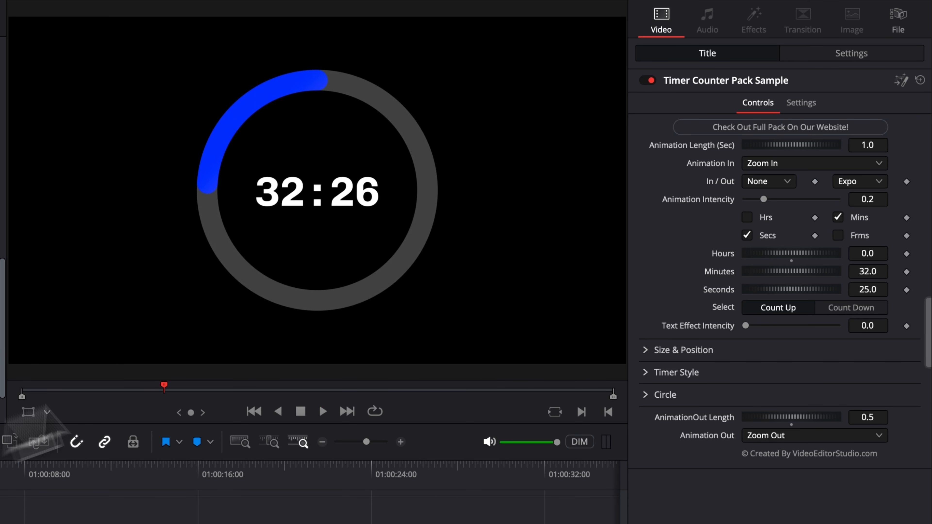
Set the timer's animation length to 3 seconds and preview the clip from its start.
{"action": "left_click", "coordinate": [876, 145]}
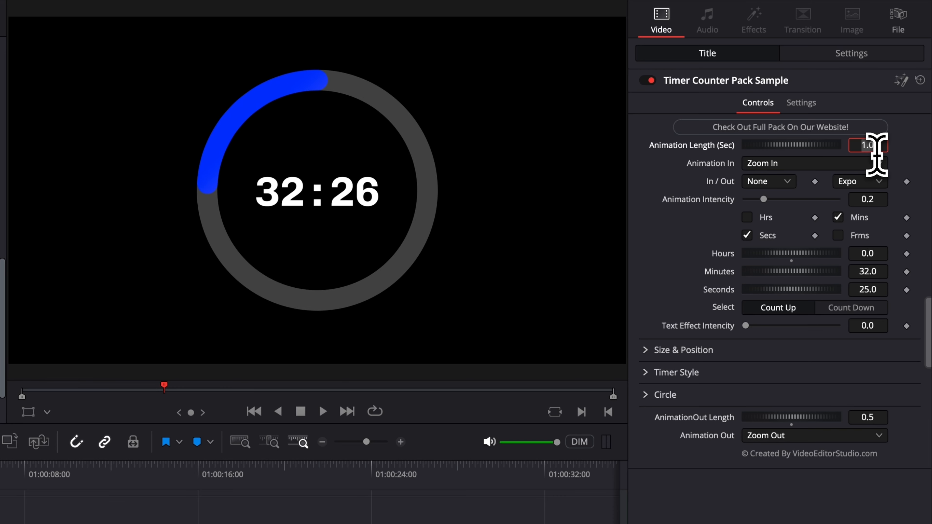
{"action": "type", "text": "3"}
{"action": "key", "text": "Tab"}
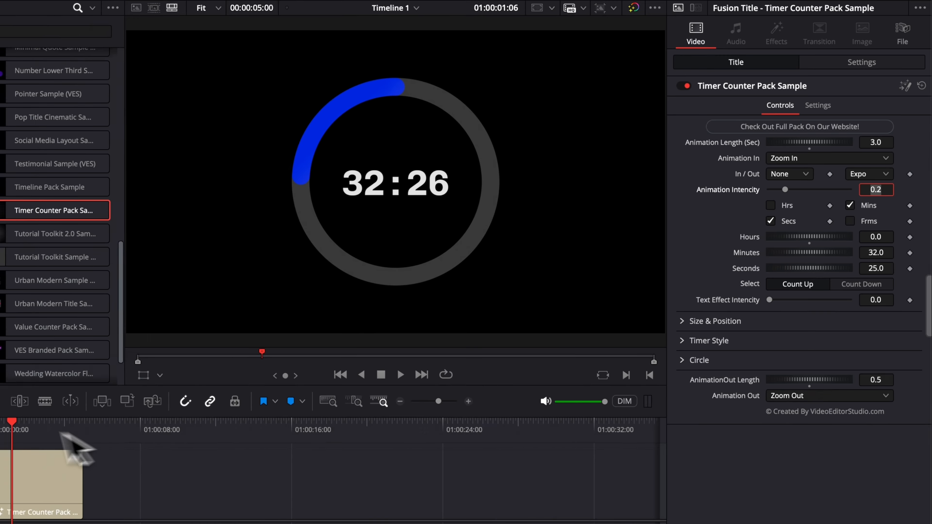
{"action": "left_click", "coordinate": [131, 385]}
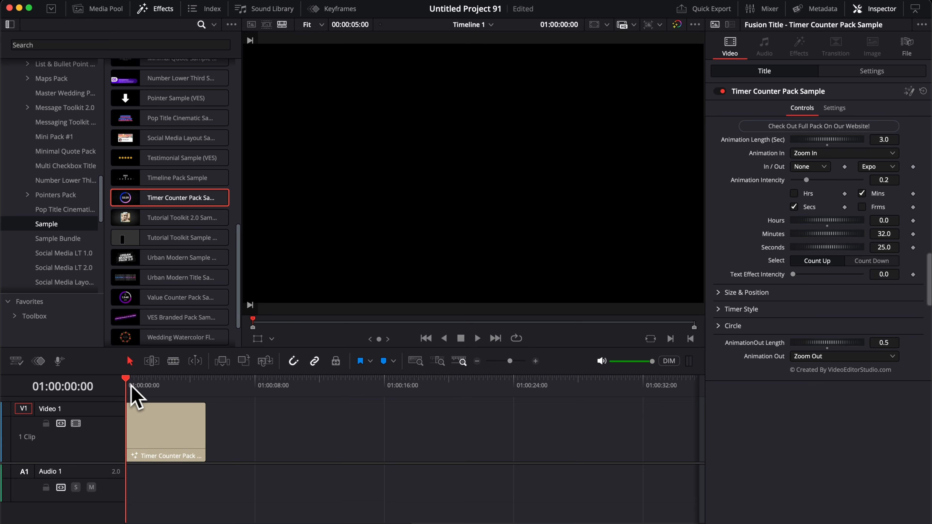
{"action": "key", "text": "space"}
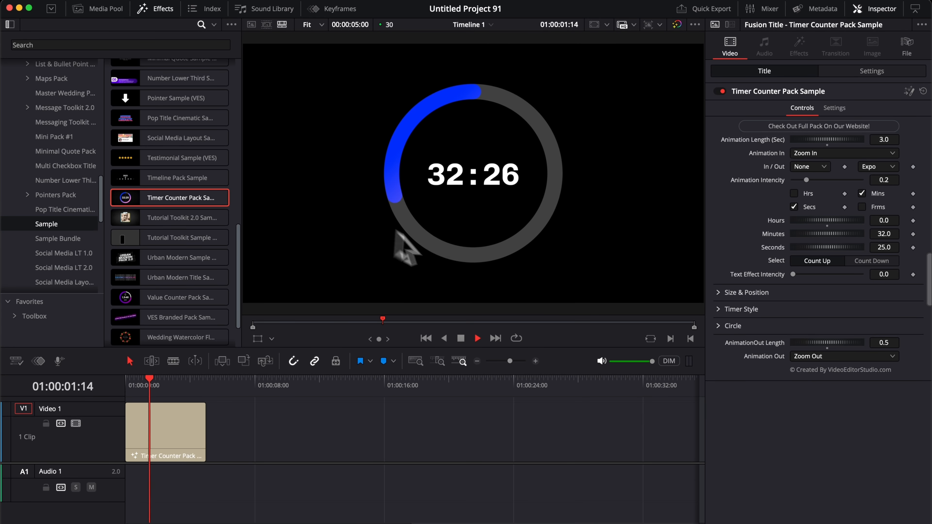
{"action": "key", "text": "space"}
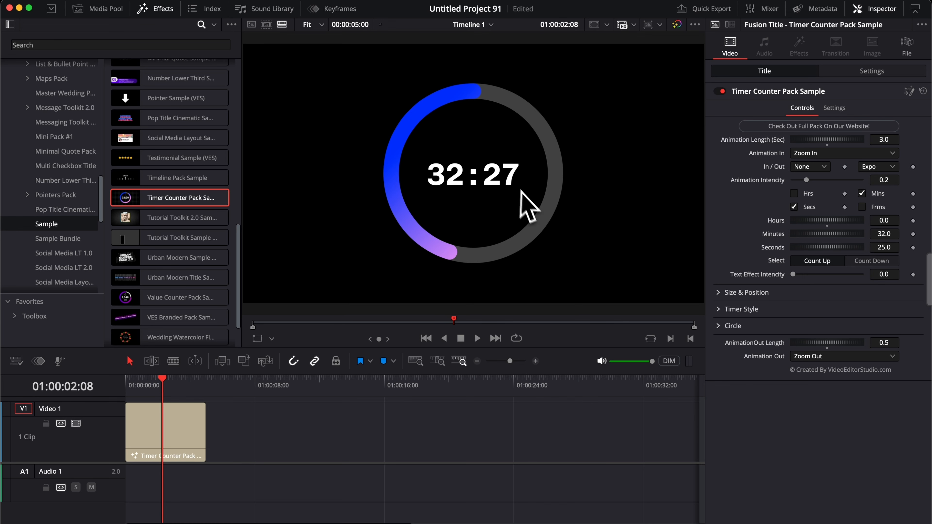
{"action": "left_click_drag", "start_coordinate": [162, 383], "coordinate": [134, 385]}
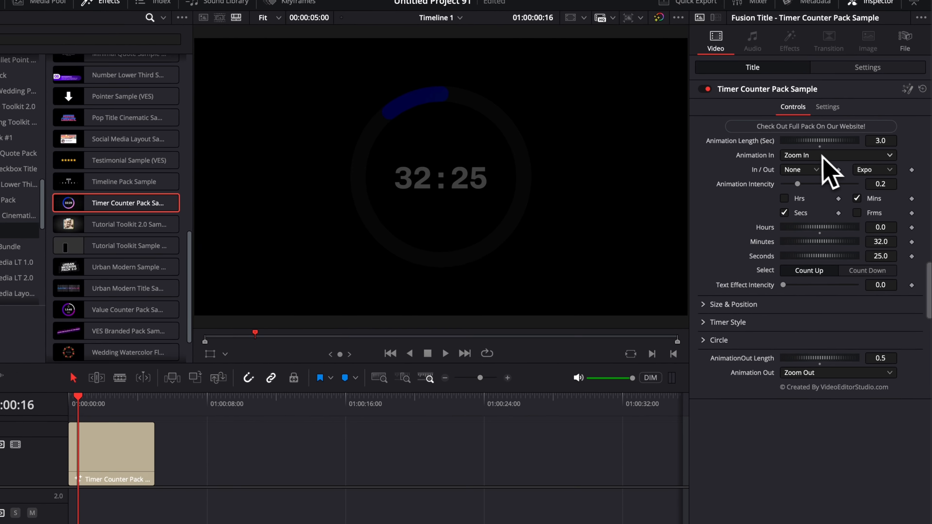
Change the timer's Animation In to Slide Down and preview the entrance from the clip's start.
{"action": "left_click", "coordinate": [822, 156]}
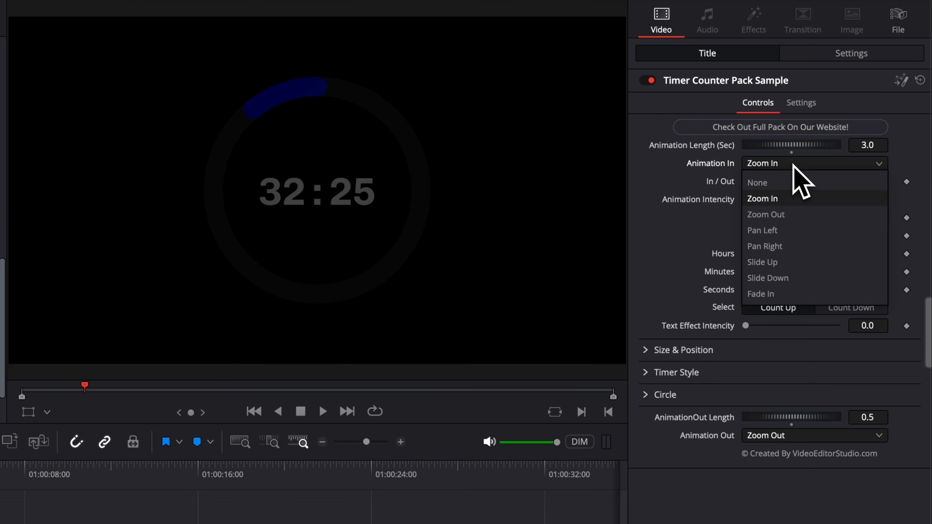
{"action": "left_click", "coordinate": [779, 279]}
{"action": "key", "text": "Home"}
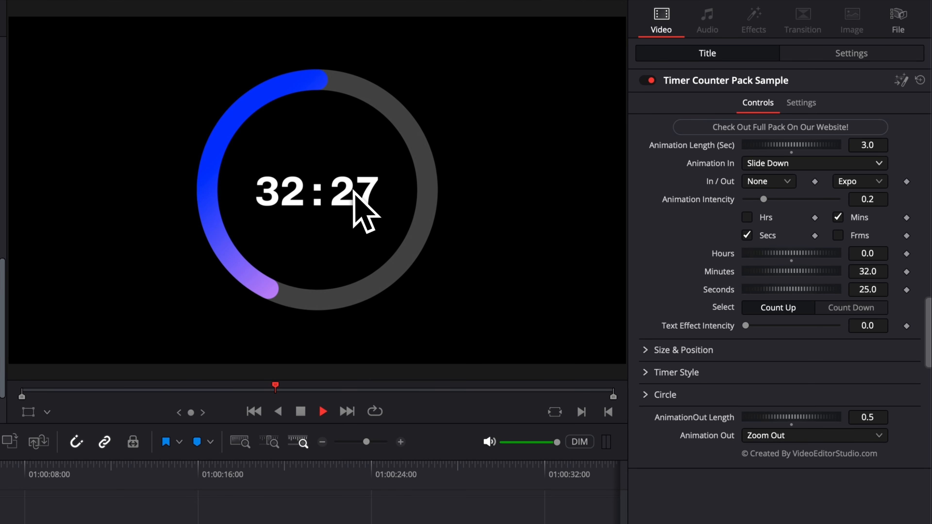
{"action": "key", "text": "space"}
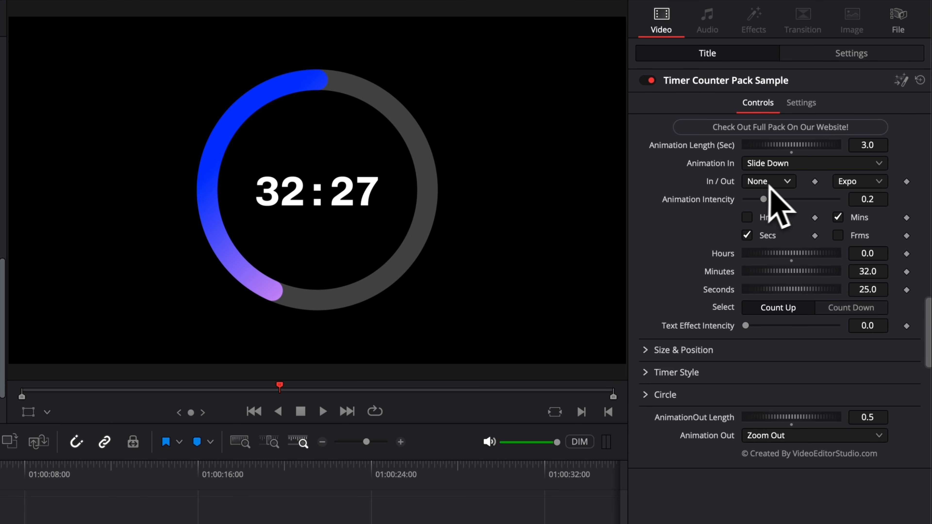
Try Elastic easing on the timer's animation with a preview, and restore the easing to Expo.
{"action": "left_click", "coordinate": [874, 184]}
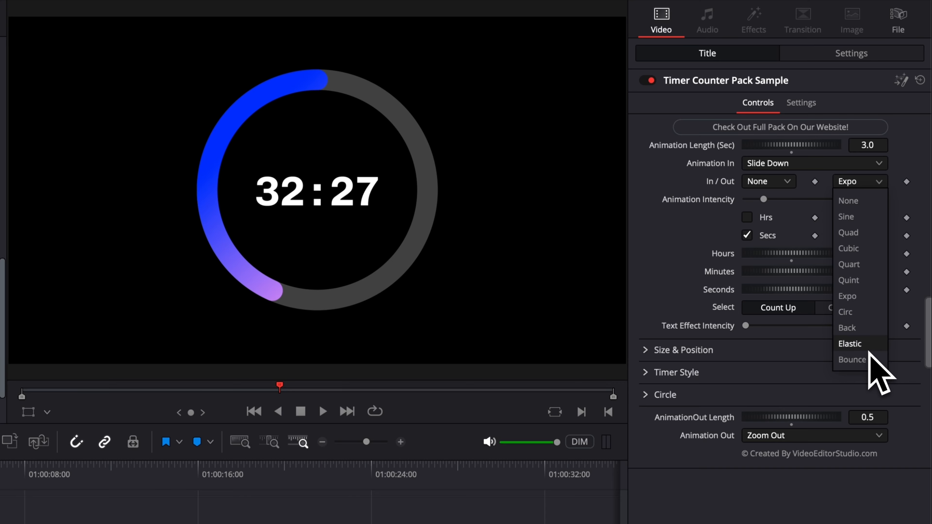
{"action": "left_click", "coordinate": [850, 344]}
{"action": "left_click_drag", "start_coordinate": [77, 409], "coordinate": [60, 404]}
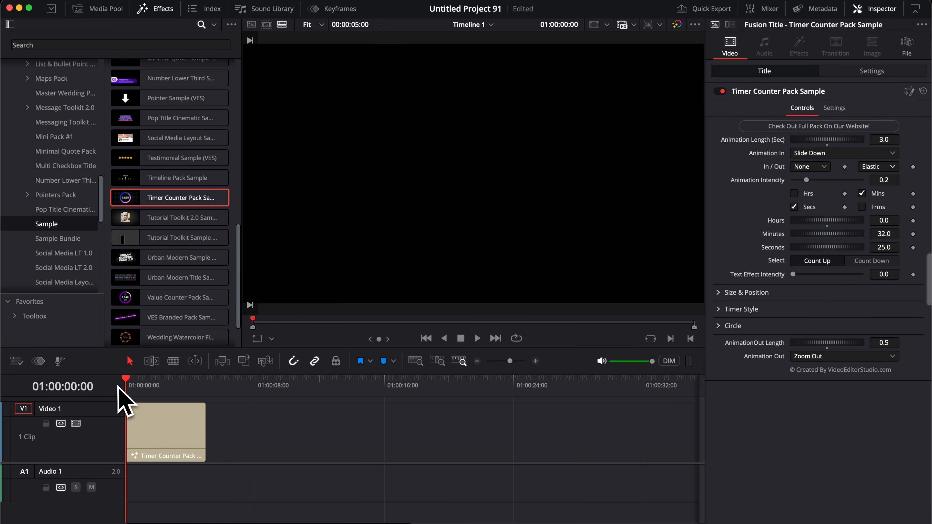
{"action": "key", "text": "space"}
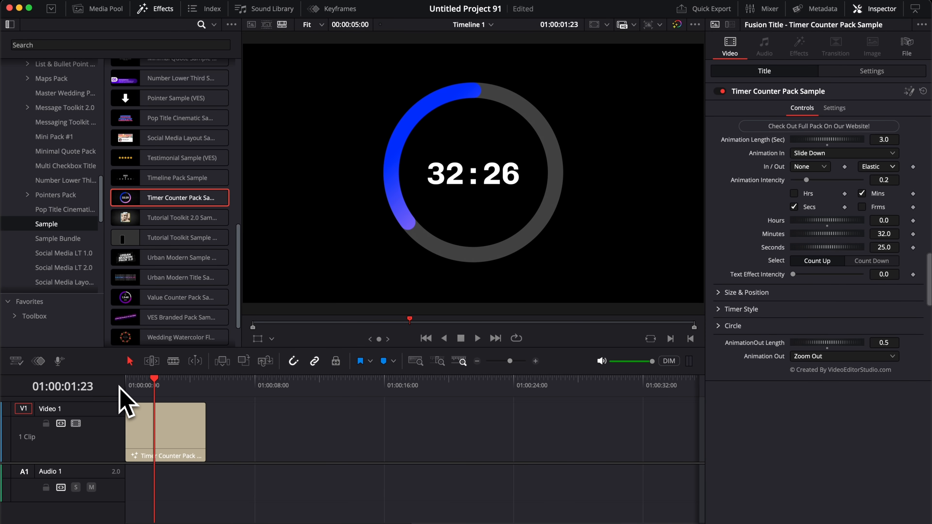
{"action": "left_click", "coordinate": [131, 384]}
{"action": "left_click", "coordinate": [878, 166]}
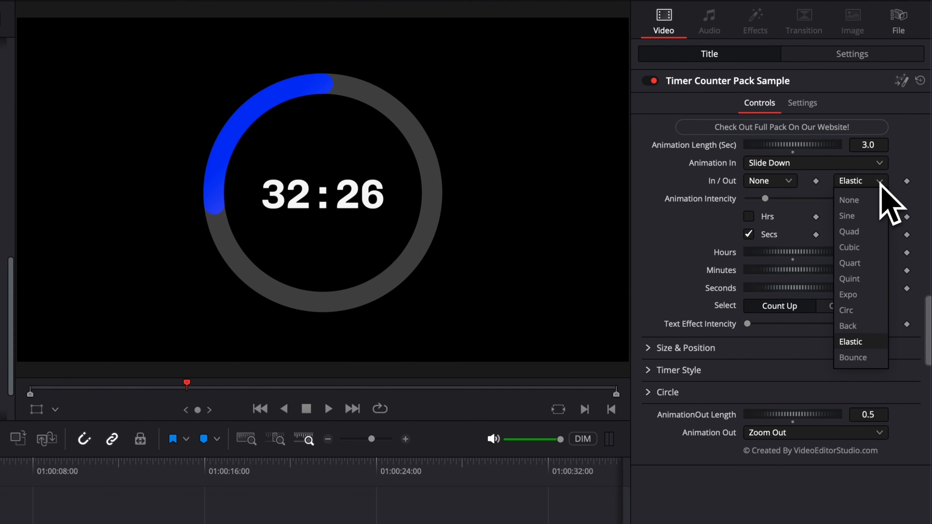
{"action": "left_click", "coordinate": [876, 300]}
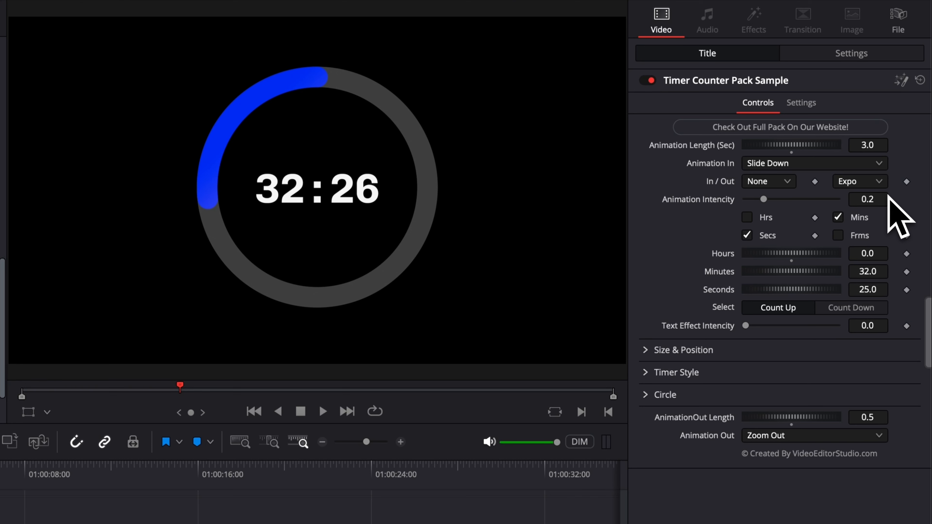
Preview the slide-down entrance, set its animation intensity to 0.8, and play the clip again from its start.
{"action": "left_click_drag", "start_coordinate": [1, 473], "coordinate": [0, 473]}
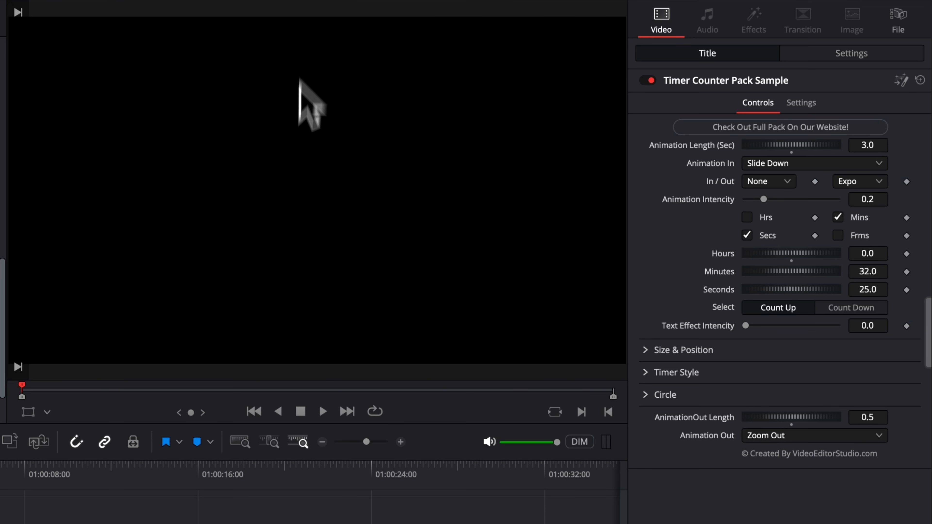
{"action": "key", "text": "space"}
{"action": "key", "text": "space"}
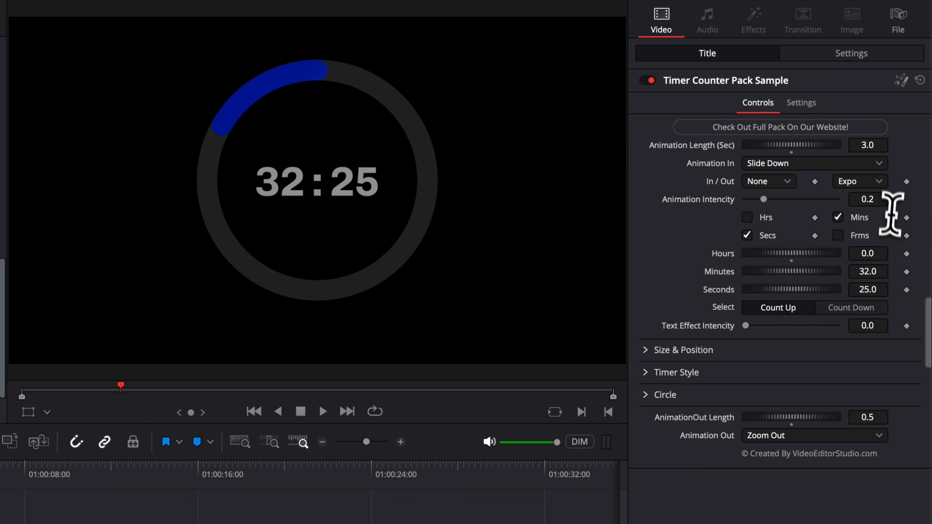
{"action": "left_click", "coordinate": [880, 199]}
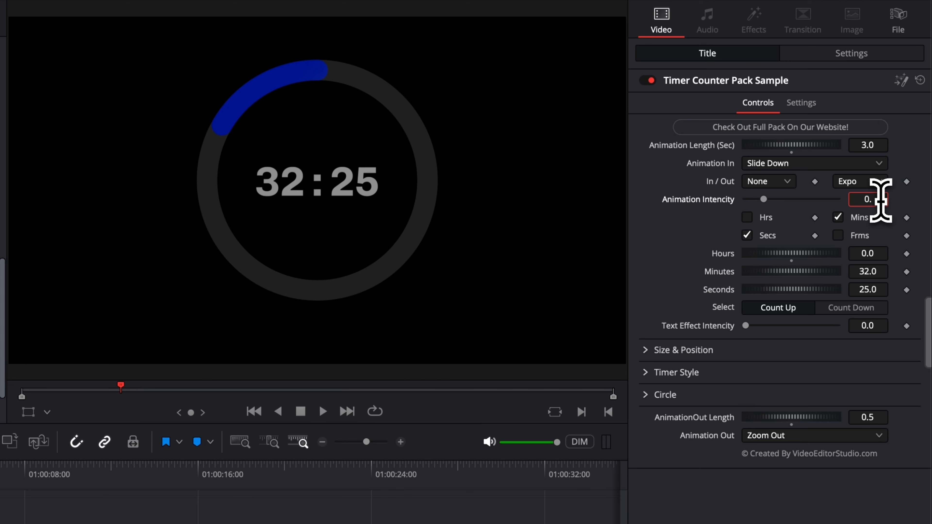
{"action": "left_click", "coordinate": [837, 510]}
{"action": "left_click", "coordinate": [125, 385]}
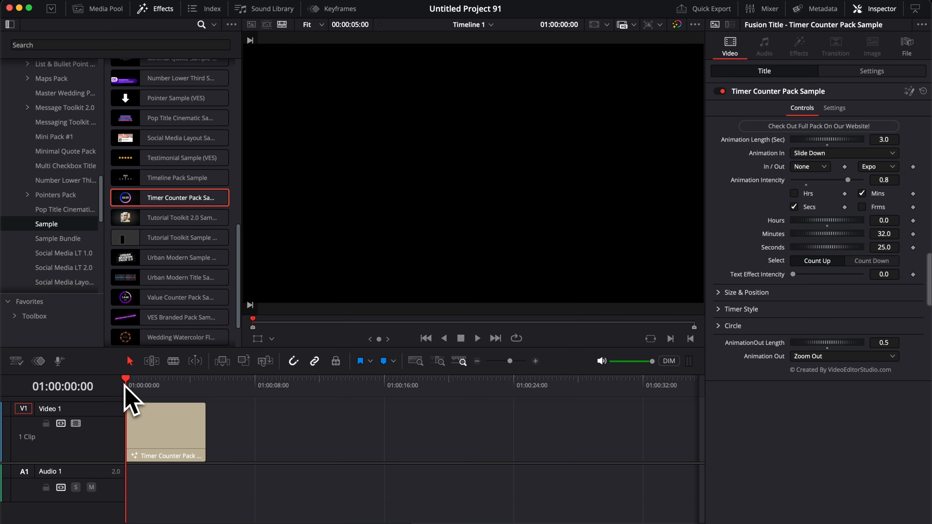
{"action": "key", "text": "space"}
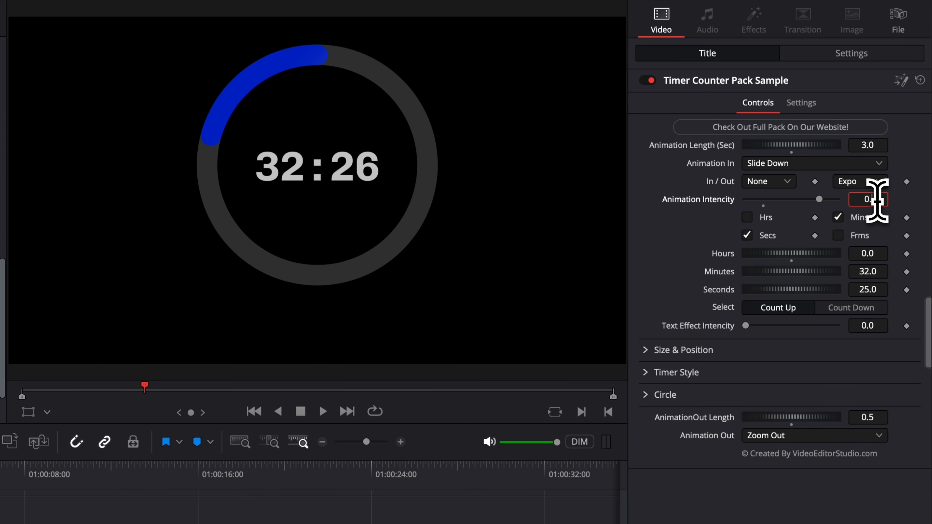
Set the timer's animation intensity to 0.2 and preview the exit animation near the clip's end.
{"action": "key", "text": "Return"}
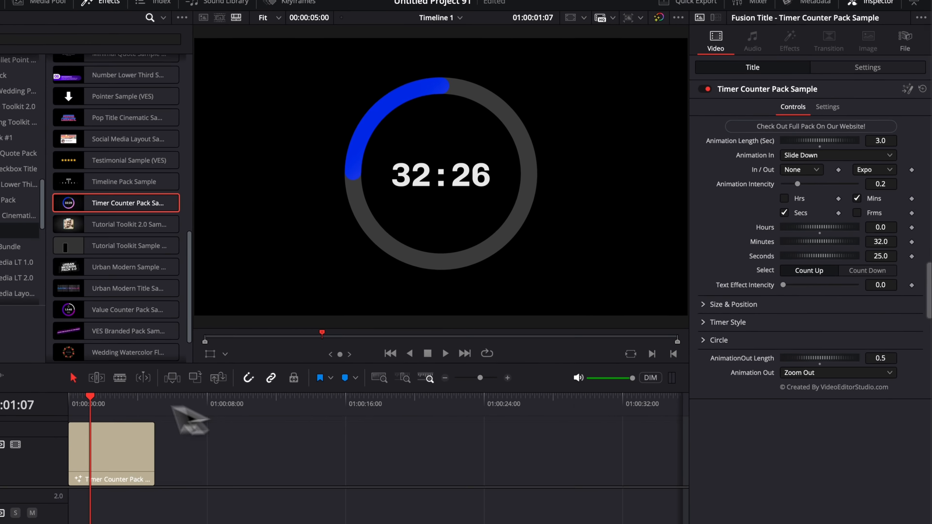
{"action": "left_click_drag", "start_coordinate": [186, 389], "coordinate": [194, 391]}
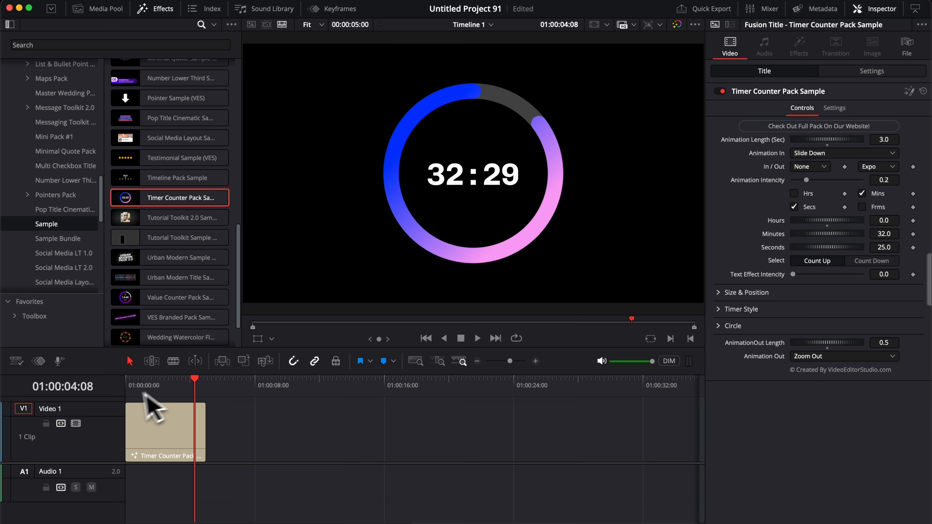
{"action": "left_click", "coordinate": [187, 387]}
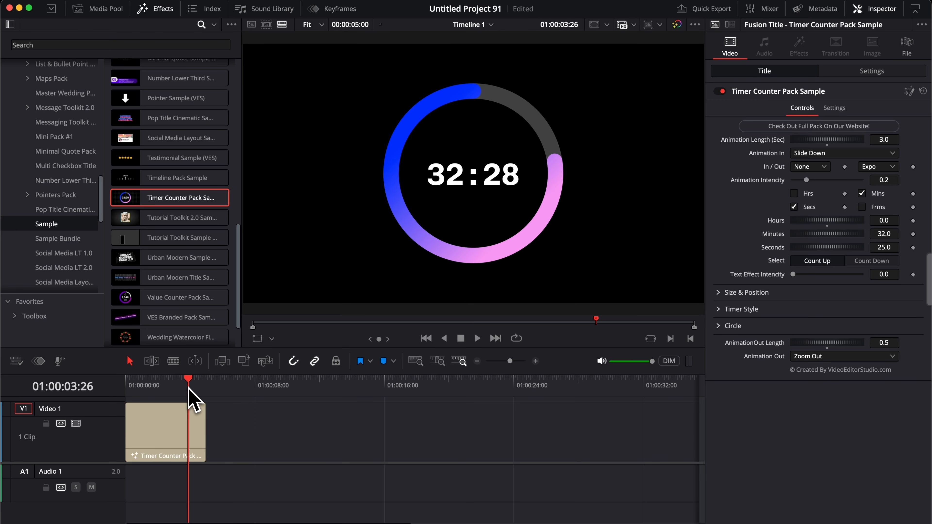
{"action": "key", "text": "space"}
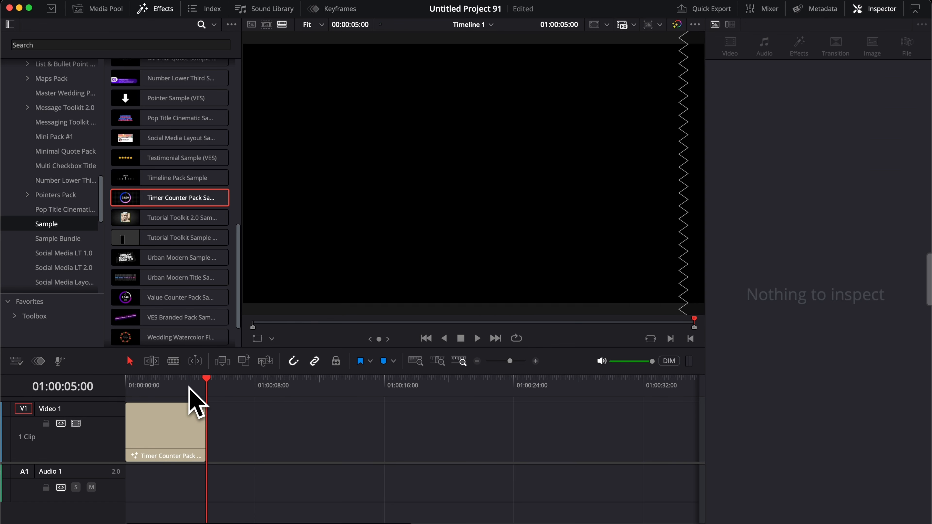
Change the timer clip's Animation Out to Pan Right and preview the clip from its start.
{"action": "left_click_drag", "start_coordinate": [206, 382], "coordinate": [189, 383]}
{"action": "left_click", "coordinate": [196, 426]}
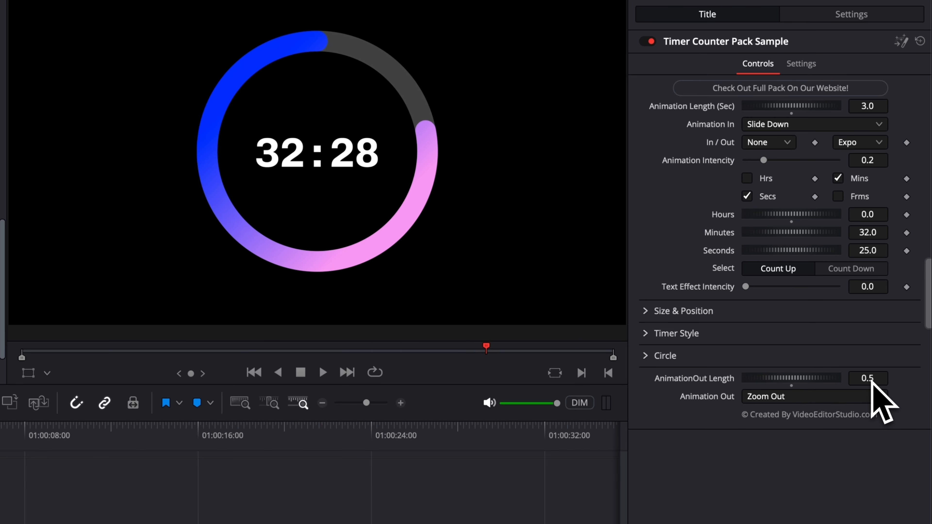
{"action": "left_click", "coordinate": [843, 398]}
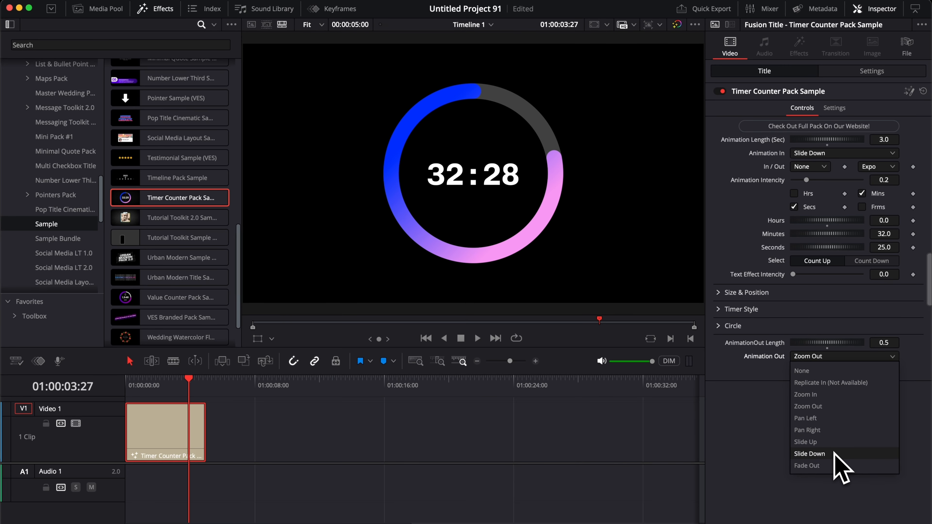
{"action": "left_click", "coordinate": [834, 432]}
{"action": "key", "text": "Home"}
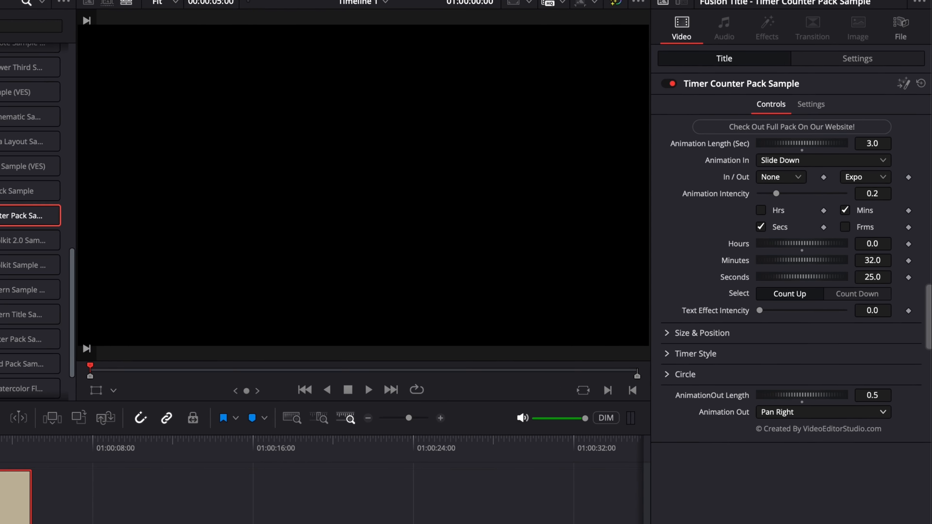
{"action": "key", "text": "space"}
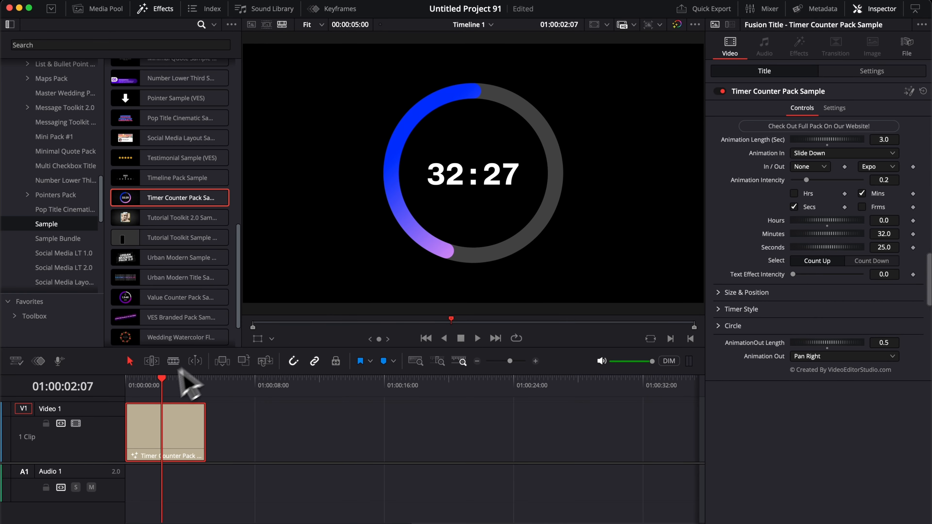
{"action": "left_click_drag", "start_coordinate": [140, 387], "coordinate": [129, 386]}
{"action": "key", "text": "space"}
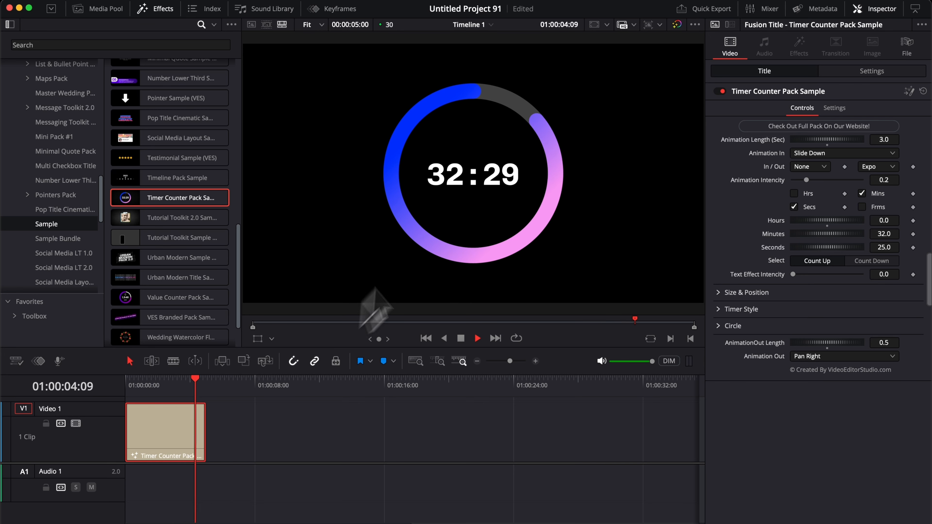
Extend the end of the timer clip to a length of about 11 seconds 23 frames and scrub through it.
{"action": "left_click_drag", "start_coordinate": [140, 386], "coordinate": [147, 409]}
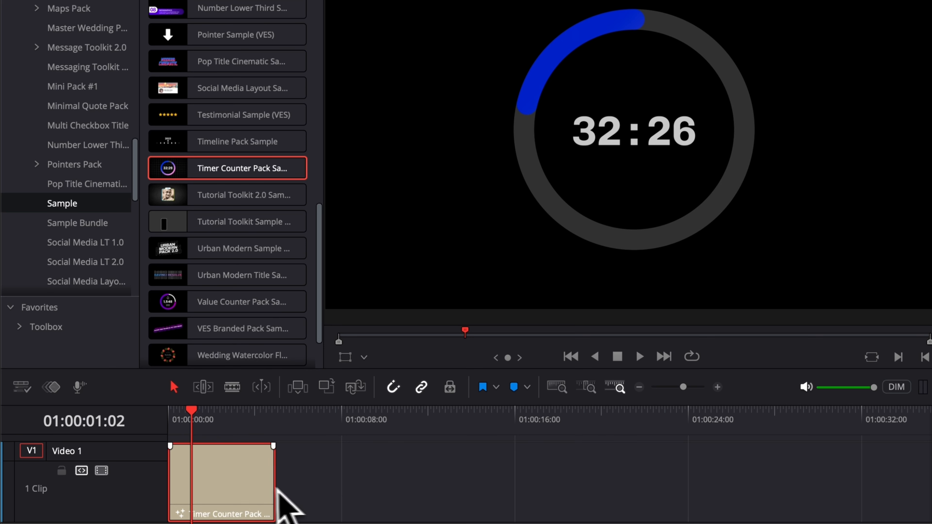
{"action": "left_click", "coordinate": [273, 477]}
{"action": "left_click_drag", "start_coordinate": [378, 477], "coordinate": [417, 476]}
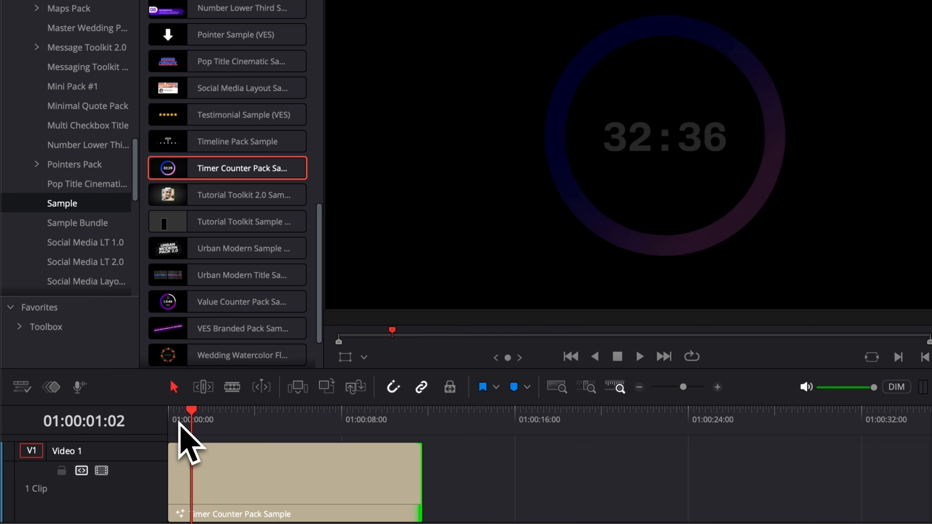
{"action": "left_click_drag", "start_coordinate": [184, 425], "coordinate": [393, 459]}
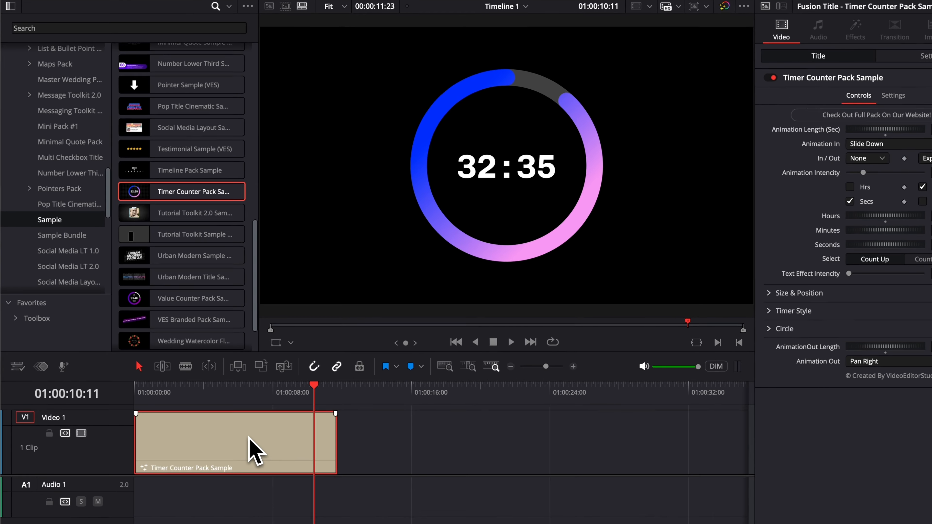
Change the timer clip's duration to exactly one minute (00:01:00:00).
{"action": "right_click", "coordinate": [231, 428]}
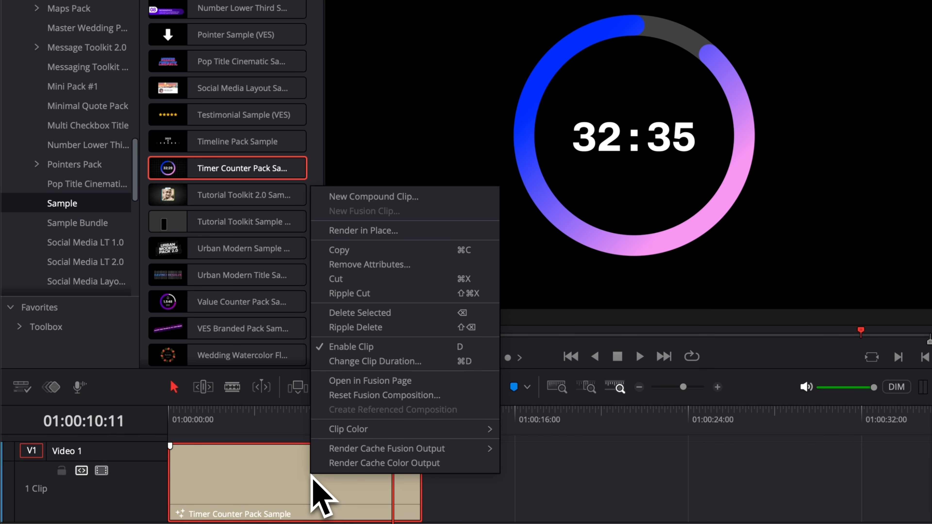
{"action": "left_click", "coordinate": [432, 362]}
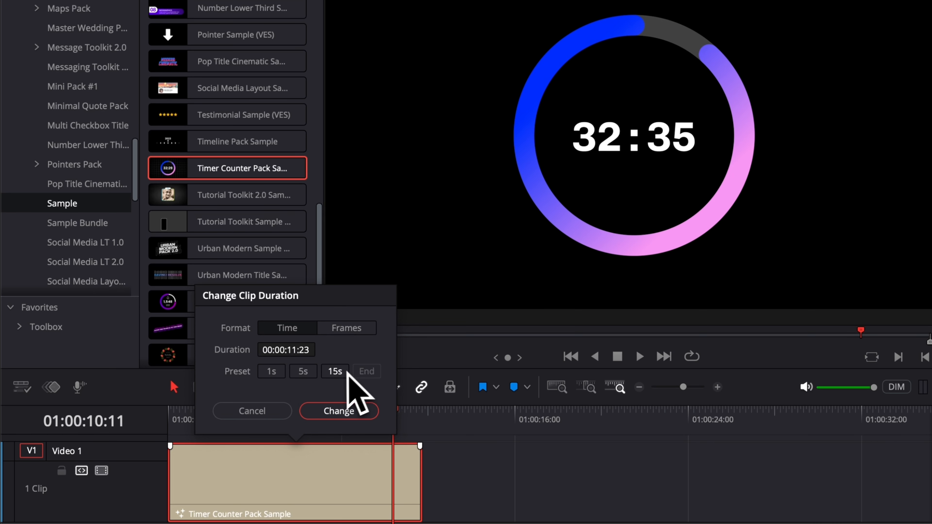
{"action": "left_click", "coordinate": [337, 373]}
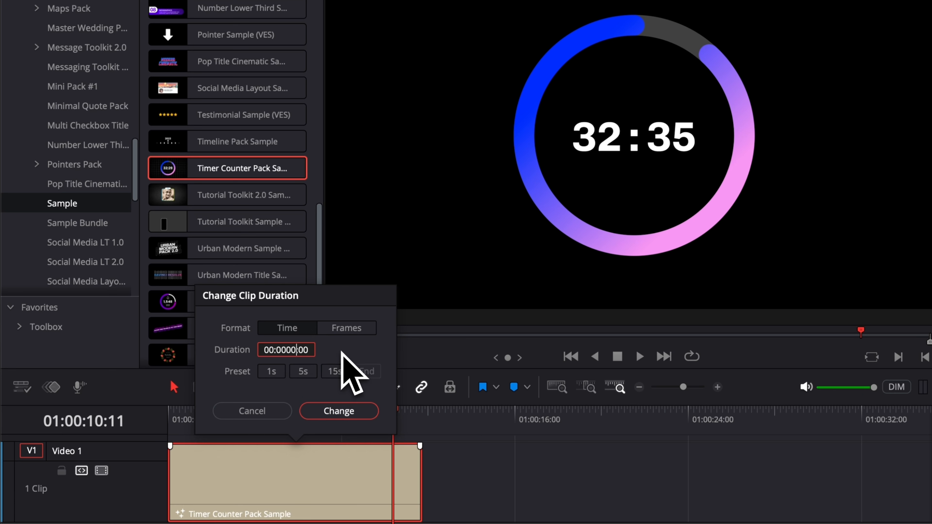
{"action": "key", "text": "Left"}
{"action": "key", "text": "Left"}
{"action": "type", "text": ":"}
{"action": "key", "text": "Left"}
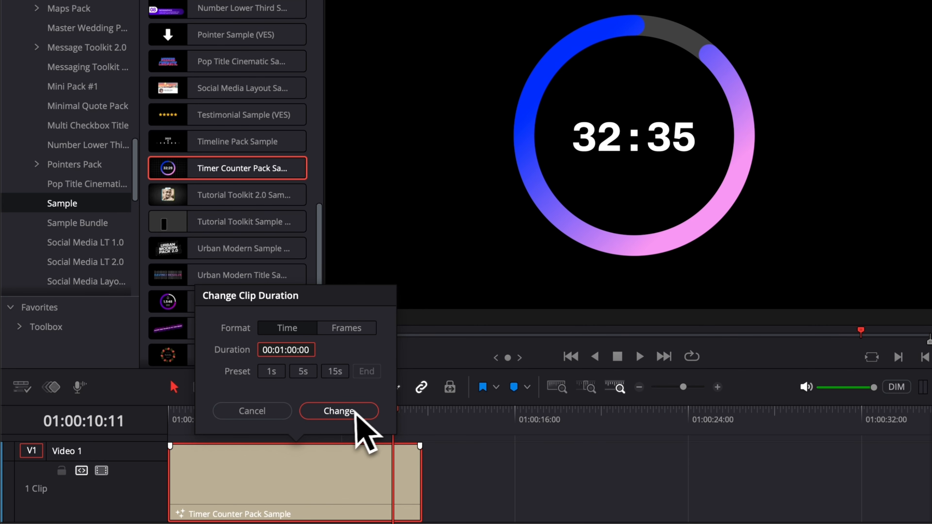
{"action": "left_click", "coordinate": [350, 411]}
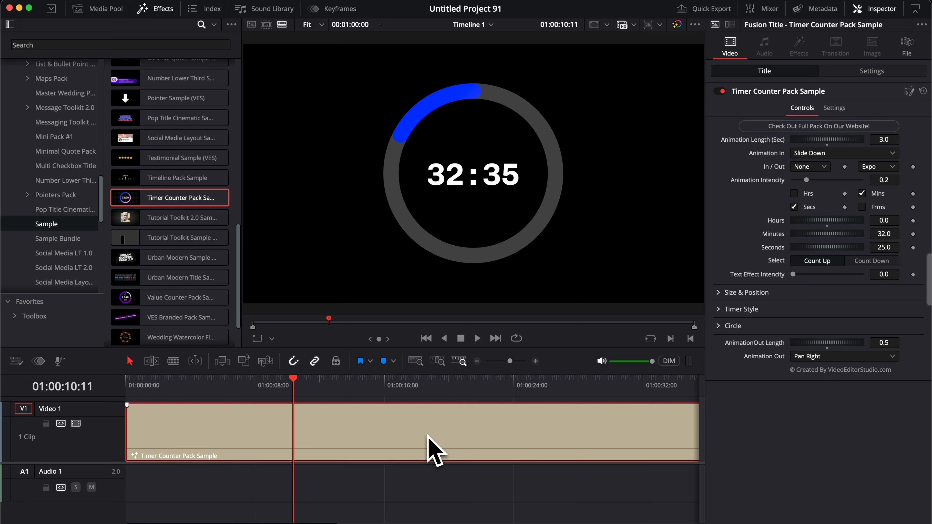
Enable Invert Progress for the timer's circle and scrub through the one-minute clip to check the ring's movement.
{"action": "key", "text": "super+minus"}
{"action": "left_click_drag", "start_coordinate": [130, 384], "coordinate": [429, 389]}
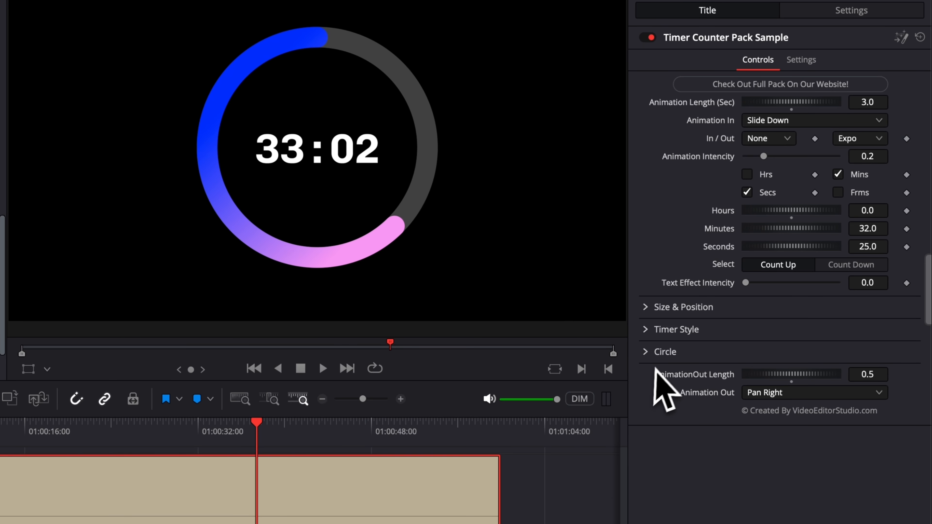
{"action": "left_click", "coordinate": [648, 351]}
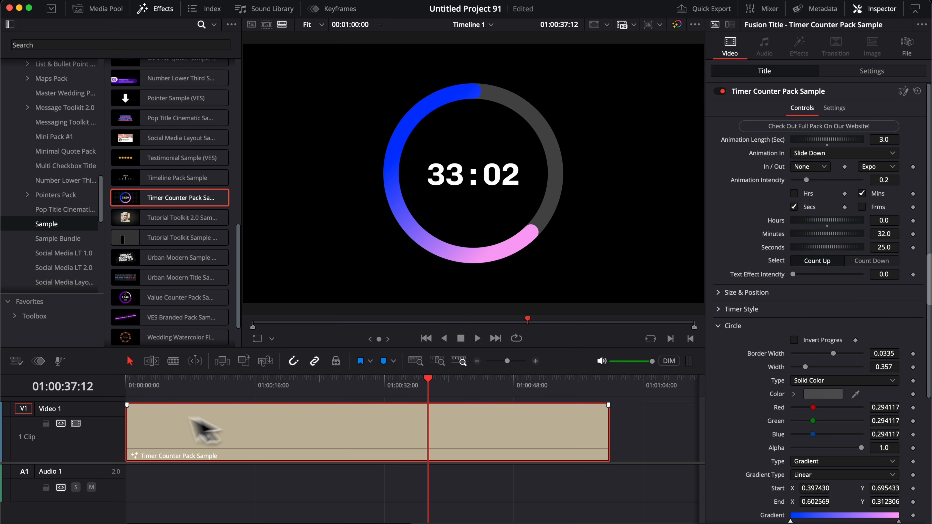
{"action": "left_click_drag", "start_coordinate": [161, 391], "coordinate": [472, 412]}
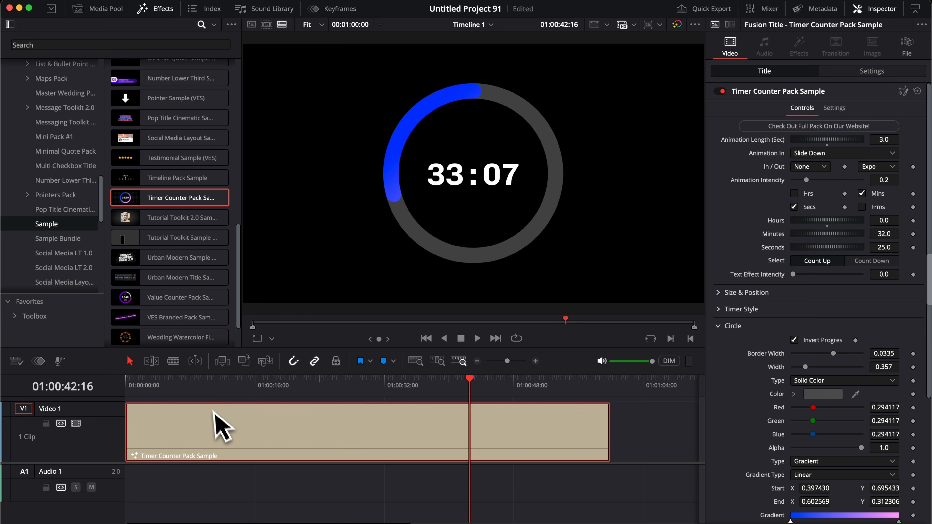
{"action": "left_click_drag", "start_coordinate": [155, 385], "coordinate": [555, 395]}
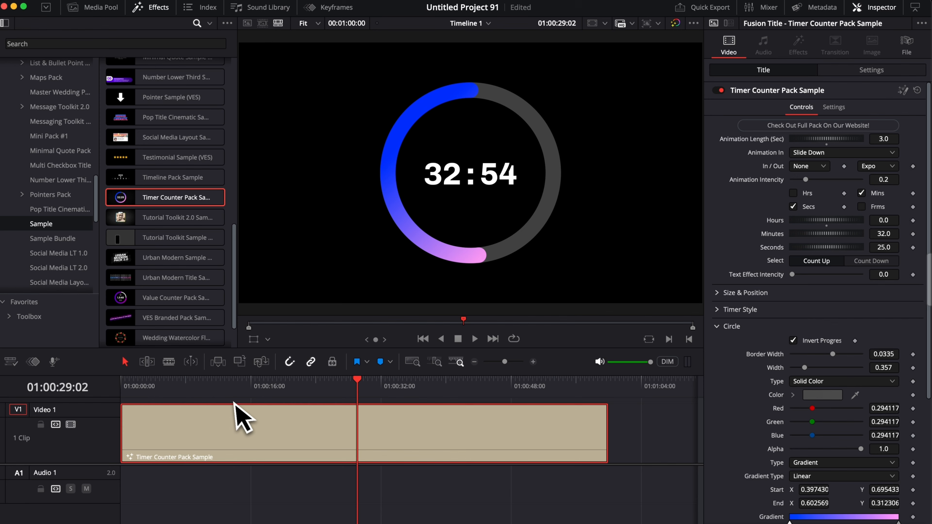
{"action": "left_click_drag", "start_coordinate": [233, 386], "coordinate": [335, 385]}
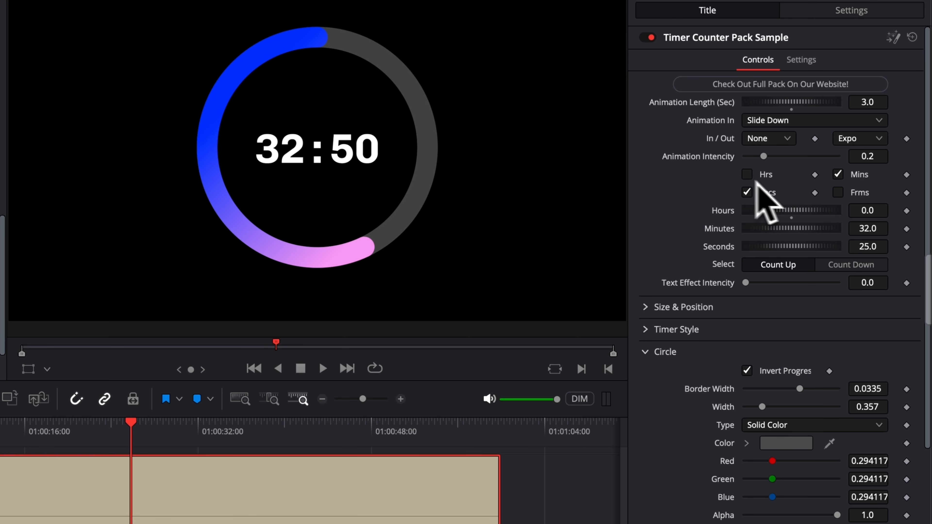
Try adding hours and frames to the timer display, and remove both again.
{"action": "left_click", "coordinate": [748, 175]}
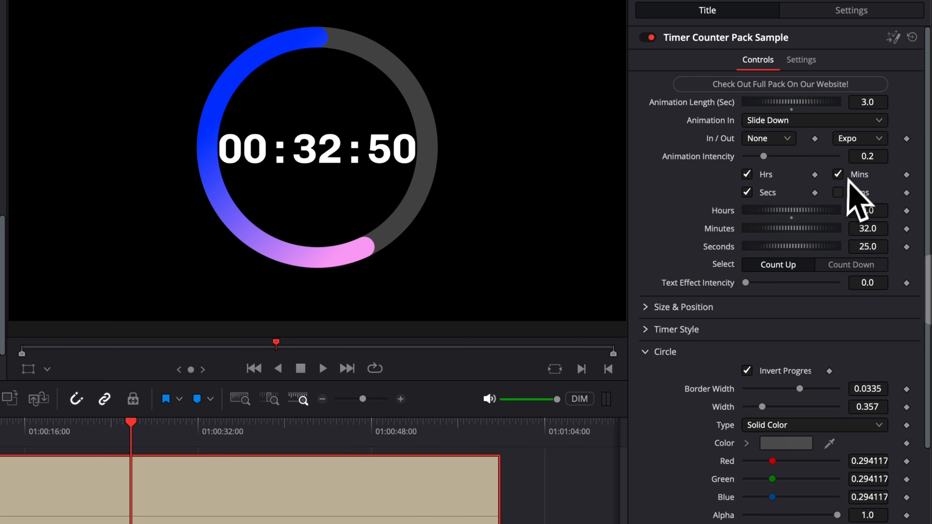
{"action": "left_click", "coordinate": [840, 193]}
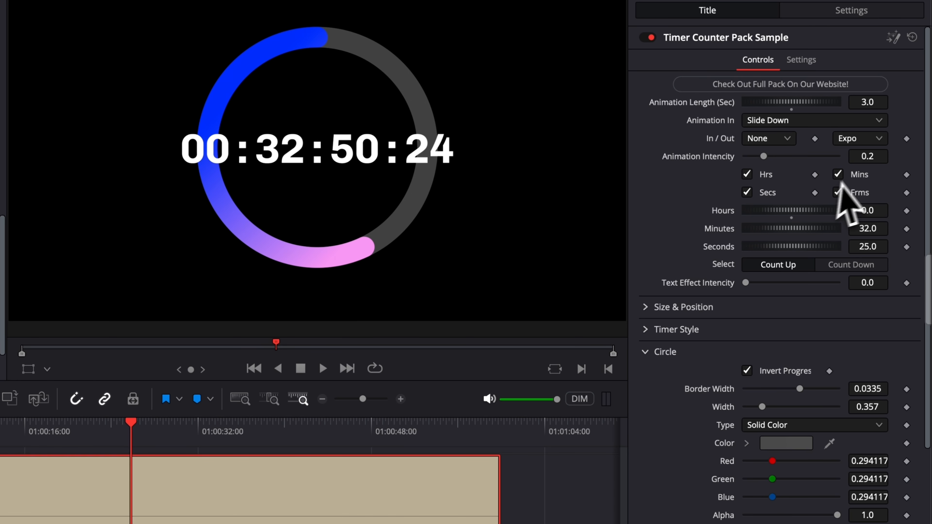
{"action": "left_click", "coordinate": [747, 174]}
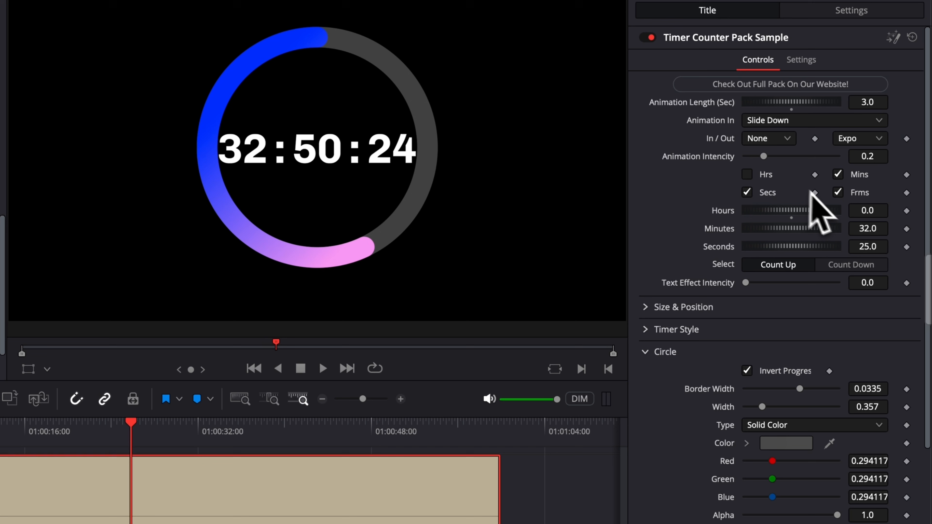
{"action": "left_click", "coordinate": [838, 192]}
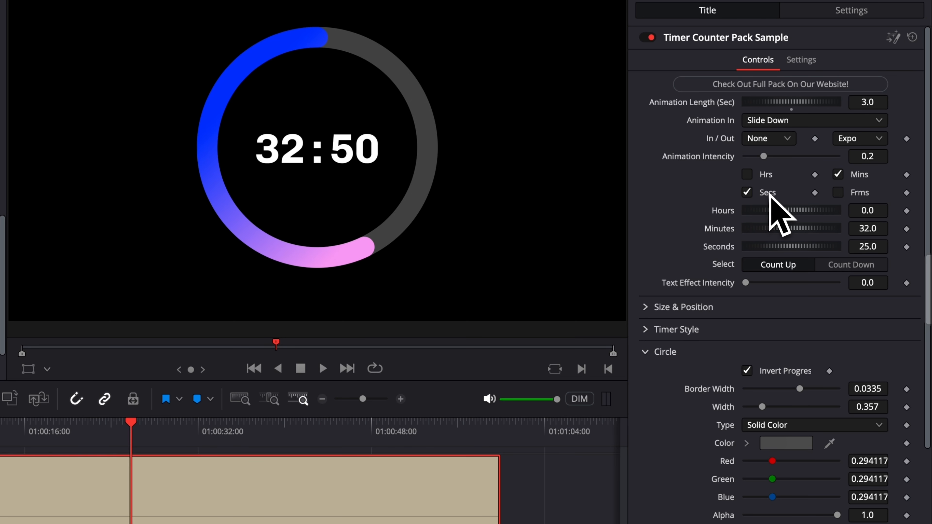
Try a seconds-and-frames timer display without minutes, and restore the minutes-and-seconds format.
{"action": "left_click", "coordinate": [839, 175]}
{"action": "left_click", "coordinate": [838, 193]}
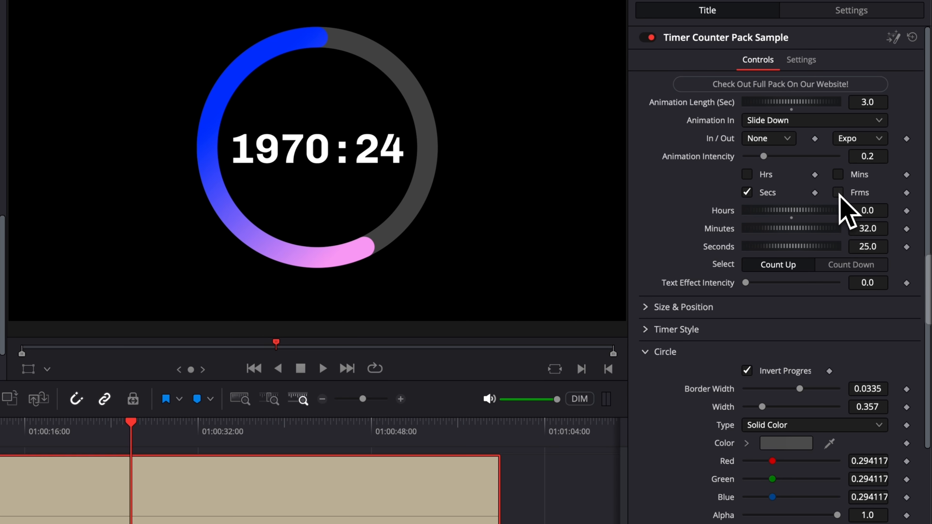
{"action": "left_click", "coordinate": [838, 175]}
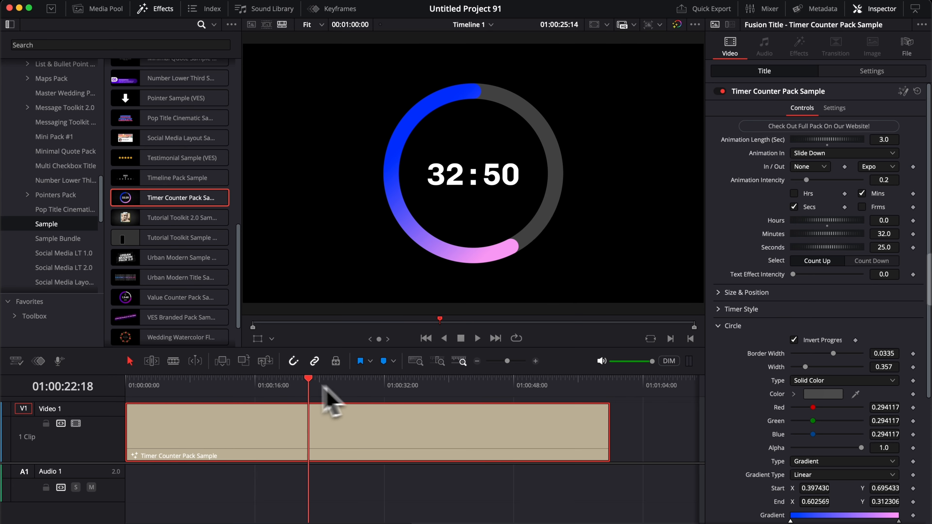
Set the timer's starting minutes and seconds to 0.
{"action": "left_click_drag", "start_coordinate": [196, 418], "coordinate": [223, 422]}
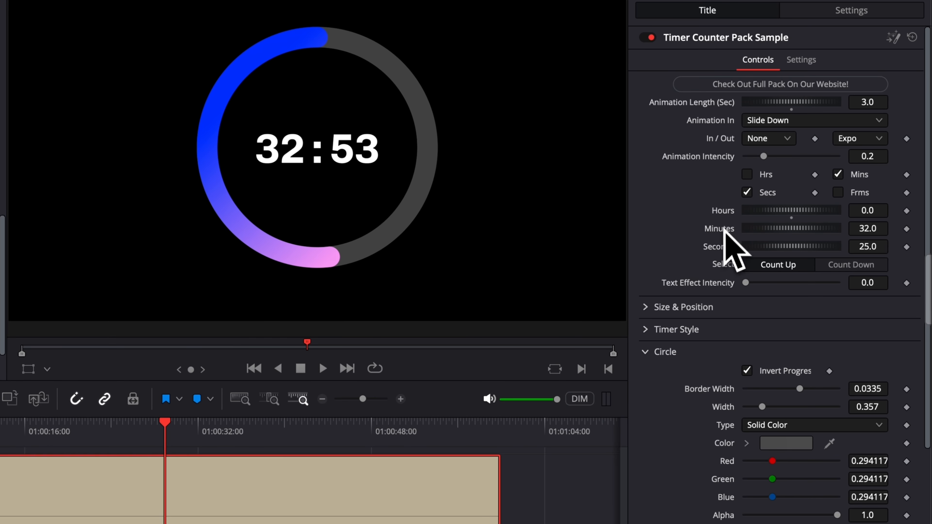
{"action": "left_click", "coordinate": [875, 228]}
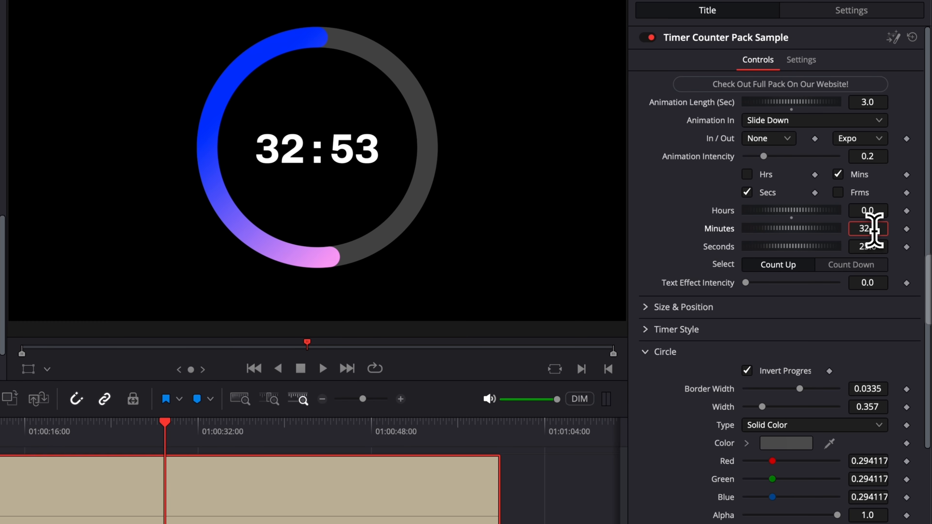
{"action": "type", "text": "0"}
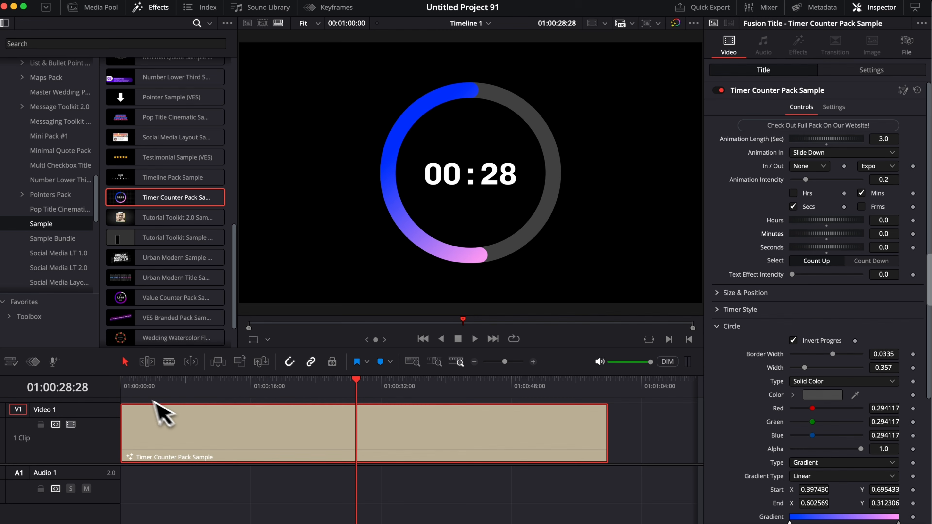
Play the timer clip from its start and scrub toward its end to check the count up from zero.
{"action": "left_click", "coordinate": [127, 389]}
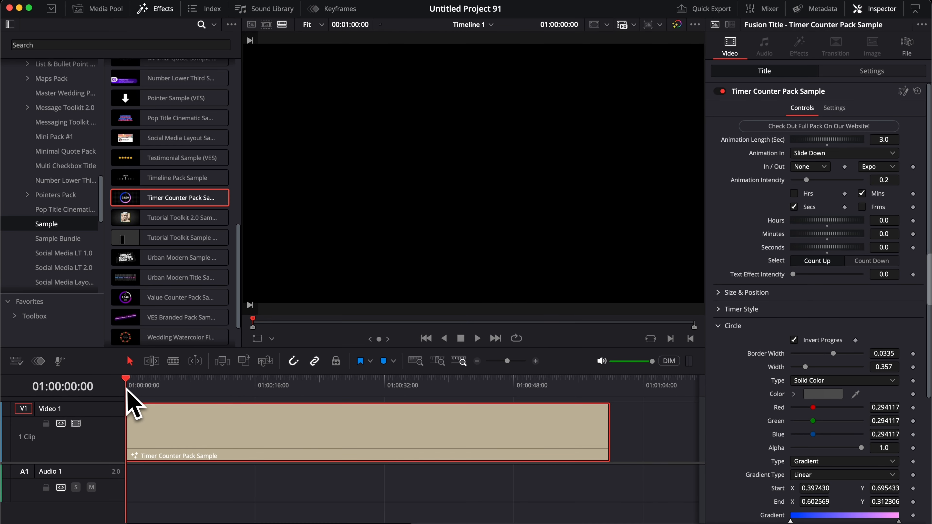
{"action": "mouse_move", "coordinate": [127, 391]}
{"action": "left_mouse_down"}
{"action": "mouse_move", "coordinate": [206, 404]}
{"action": "mouse_move", "coordinate": [606, 402]}
{"action": "mouse_move", "coordinate": [442, 410]}
{"action": "mouse_move", "coordinate": [114, 392]}
{"action": "left_mouse_up"}
{"action": "key", "text": "space"}
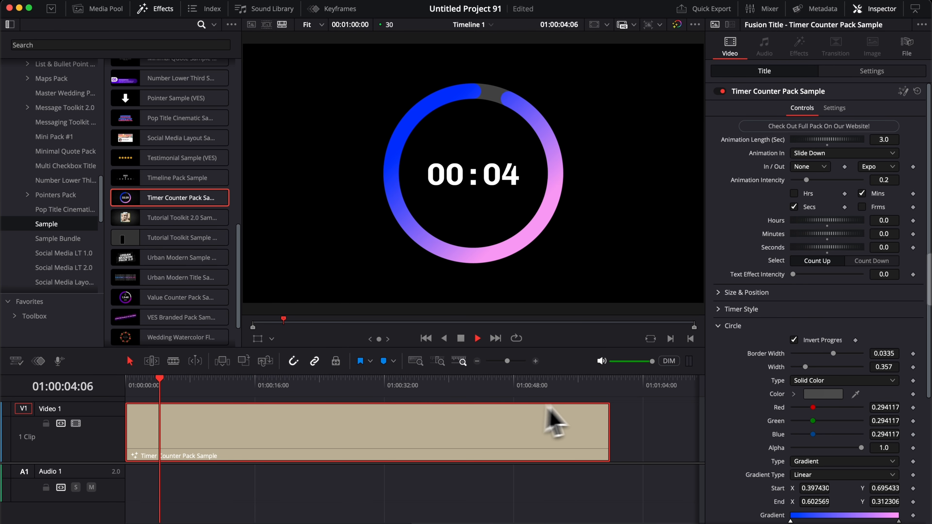
{"action": "left_click_drag", "start_coordinate": [592, 395], "coordinate": [419, 400]}
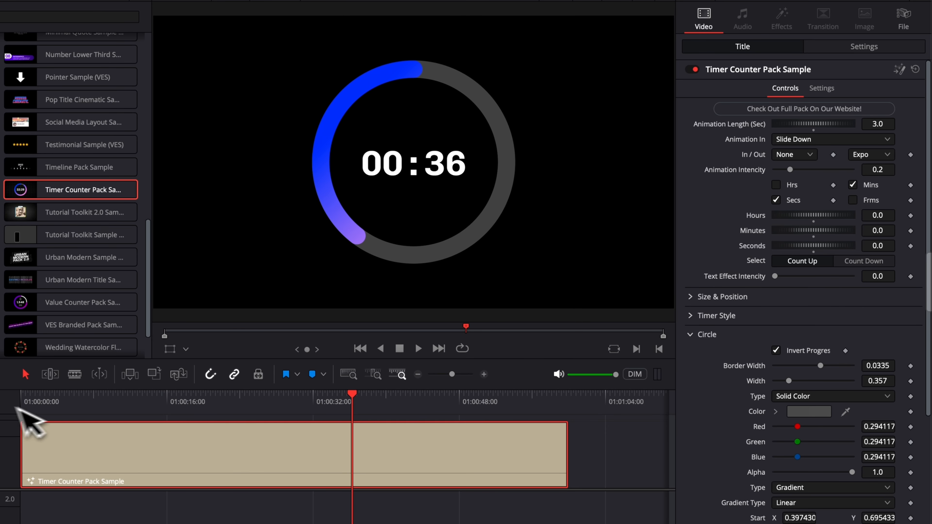
{"action": "left_click_drag", "start_coordinate": [23, 403], "coordinate": [520, 443]}
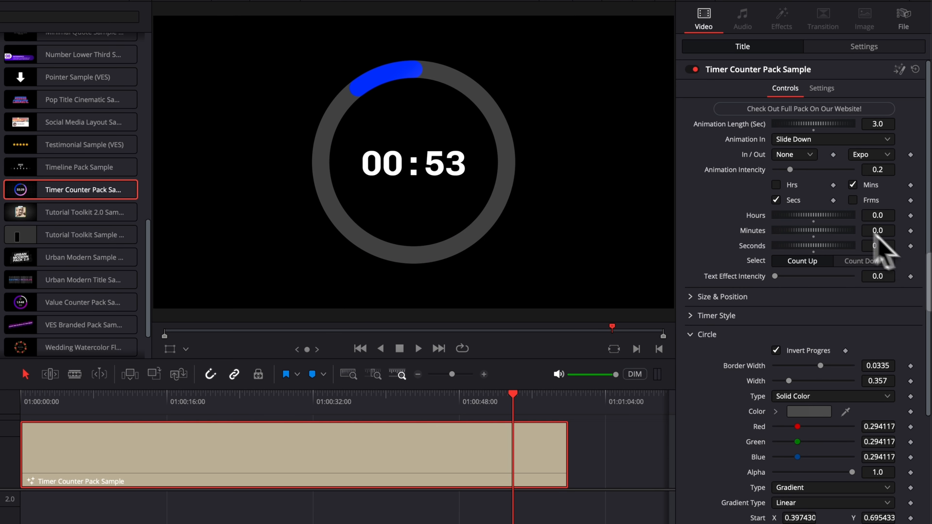
Try the timer in Count Down mode, toggle the circle's progress inversion off and on, and scrub through the clip to check it.
{"action": "left_click", "coordinate": [864, 260]}
{"action": "left_click_drag", "start_coordinate": [36, 400], "coordinate": [516, 399]}
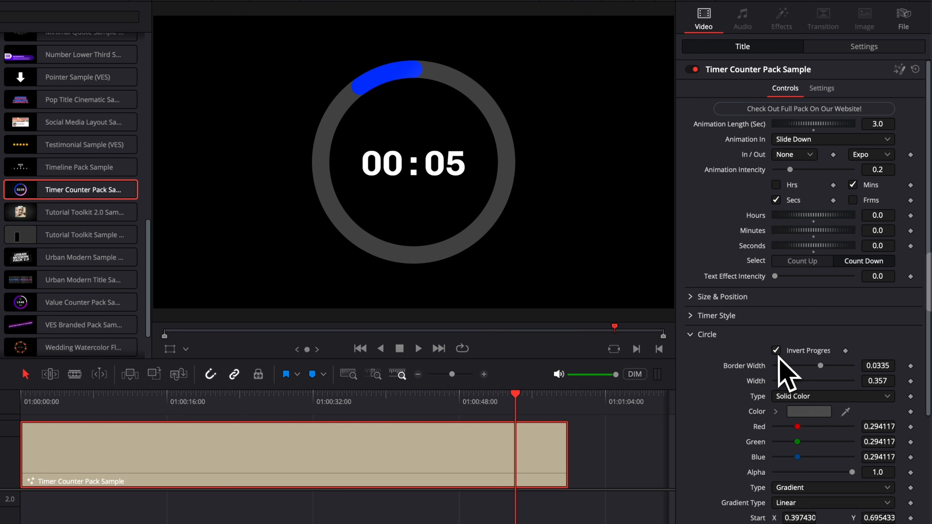
{"action": "left_click", "coordinate": [776, 351]}
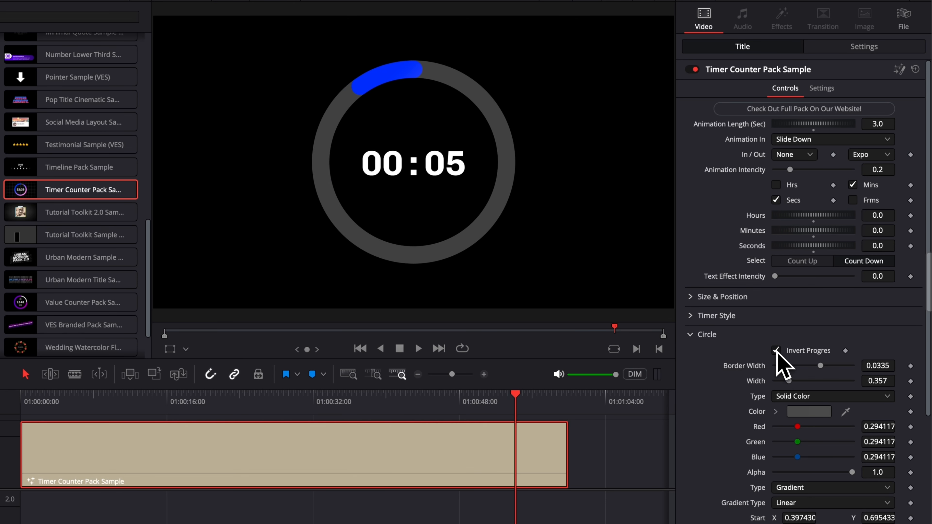
{"action": "left_click", "coordinate": [776, 351]}
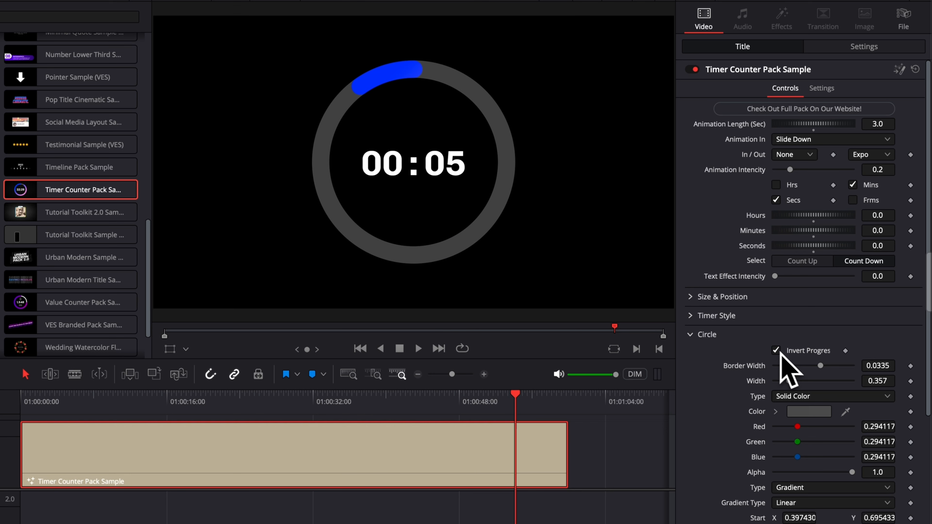
{"action": "left_click_drag", "start_coordinate": [37, 401], "coordinate": [206, 401]}
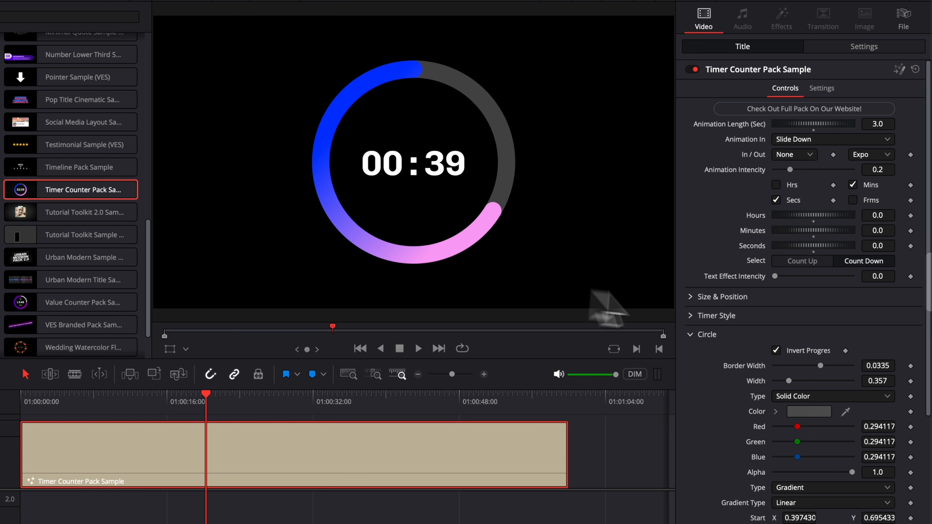
Return the timer to Count Up, turn off the circle's inverted progress, and scrub through the clip to check both.
{"action": "left_click", "coordinate": [804, 262]}
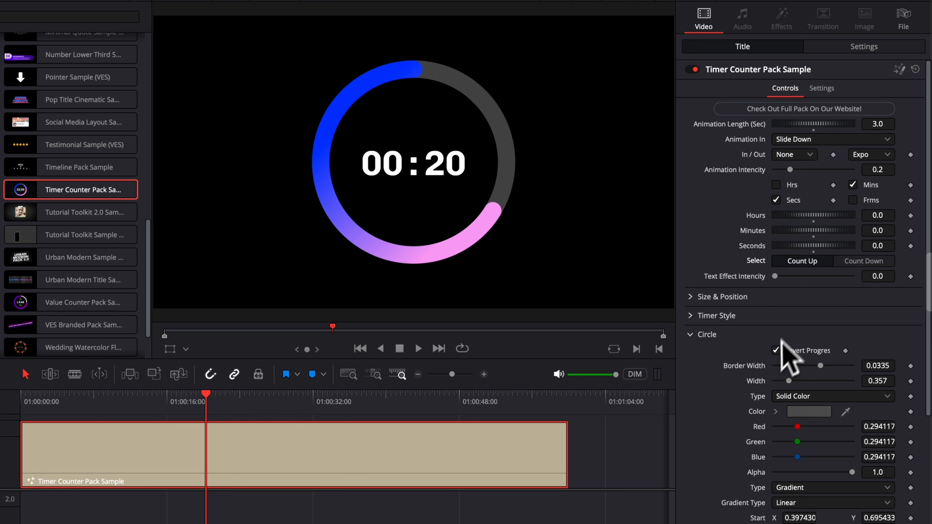
{"action": "left_click", "coordinate": [775, 351]}
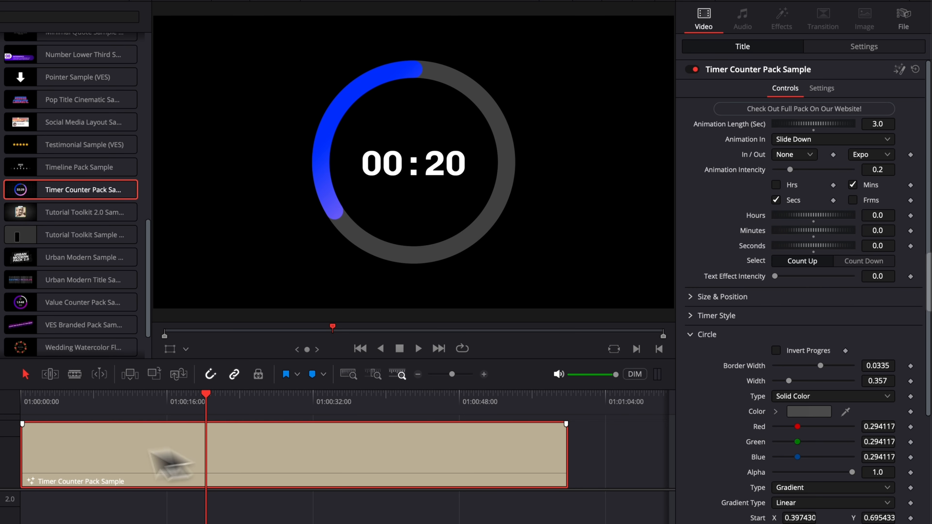
{"action": "left_click", "coordinate": [31, 402]}
{"action": "left_click_drag", "start_coordinate": [32, 403], "coordinate": [498, 423]}
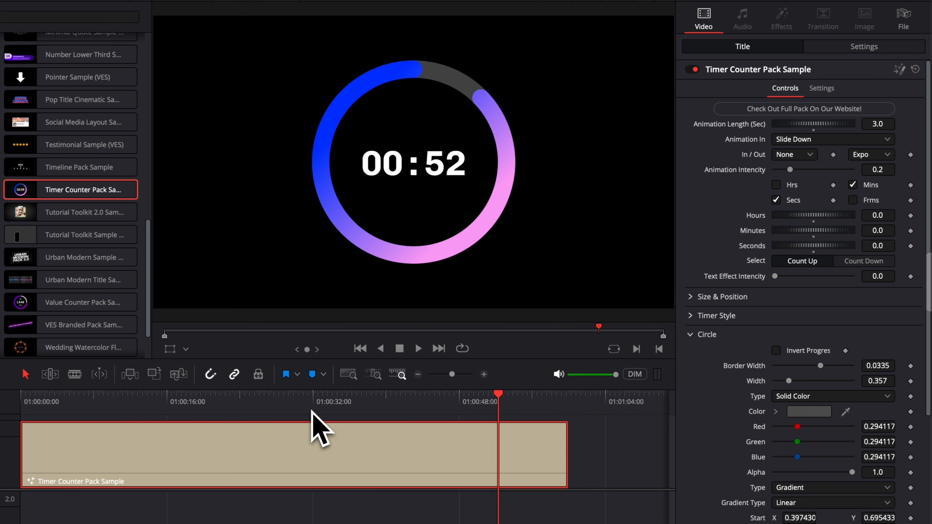
{"action": "left_click_drag", "start_coordinate": [74, 402], "coordinate": [549, 417]}
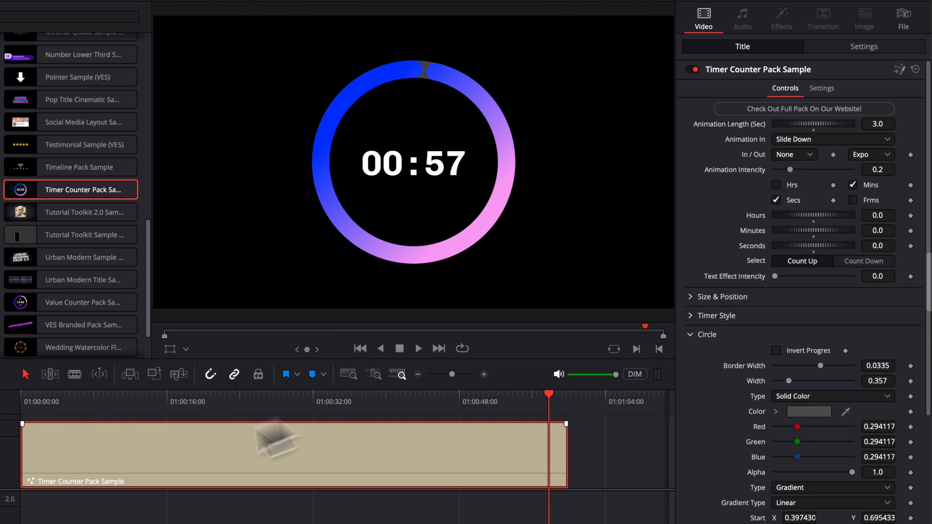
{"action": "left_click_drag", "start_coordinate": [23, 402], "coordinate": [76, 401]}
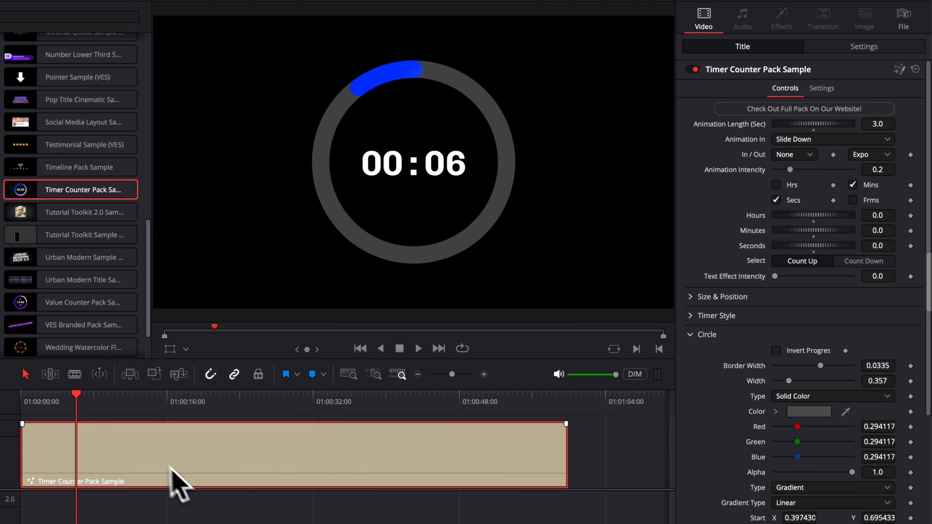
Change the timer clip's duration to 5 seconds and play it from the start.
{"action": "right_click", "coordinate": [122, 453]}
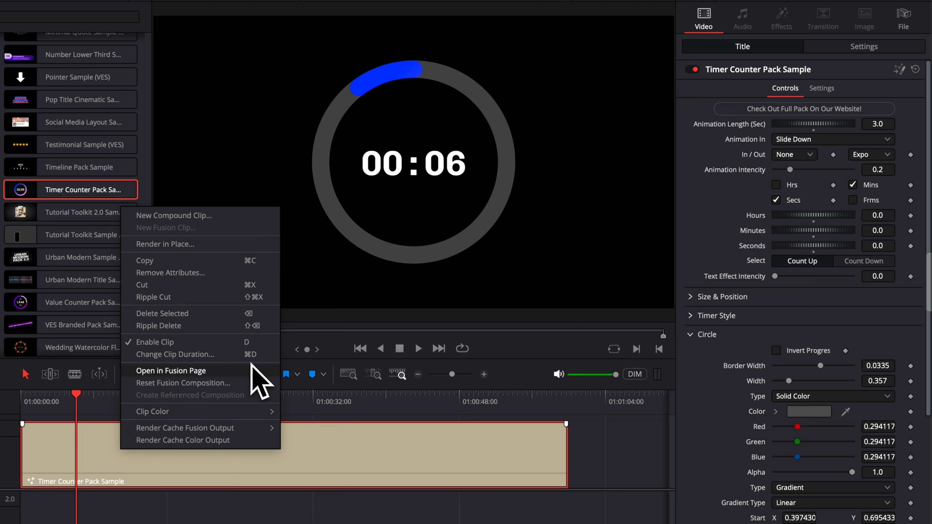
{"action": "left_click", "coordinate": [98, 448]}
{"action": "key", "text": "super+d"}
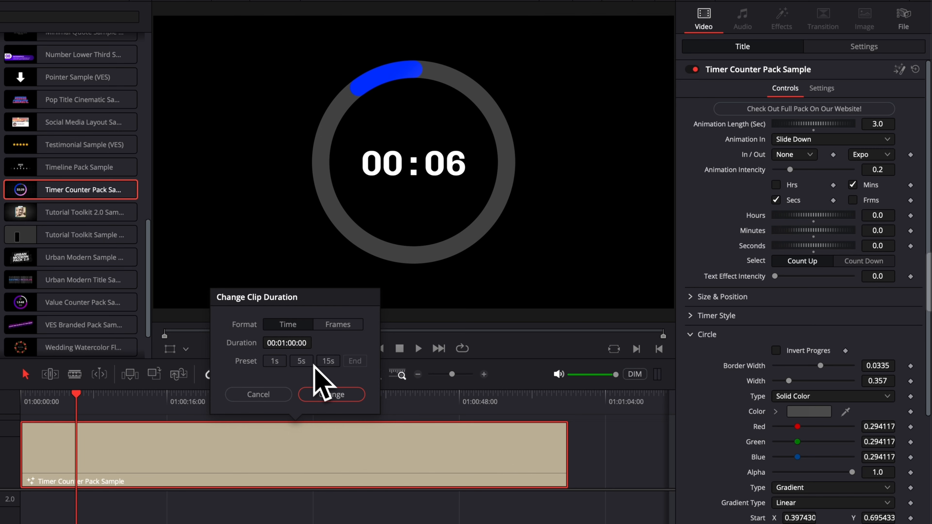
{"action": "left_click", "coordinate": [302, 362]}
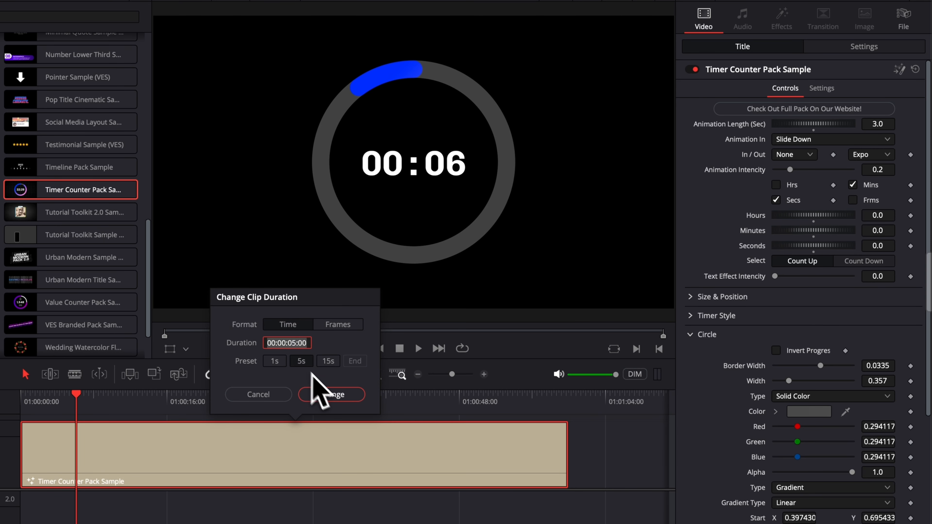
{"action": "left_click", "coordinate": [332, 396]}
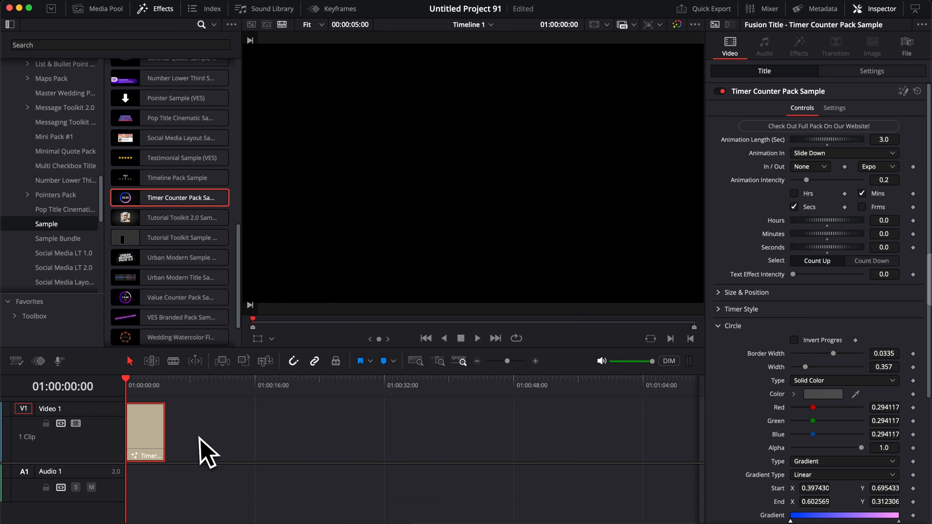
{"action": "key", "text": "space"}
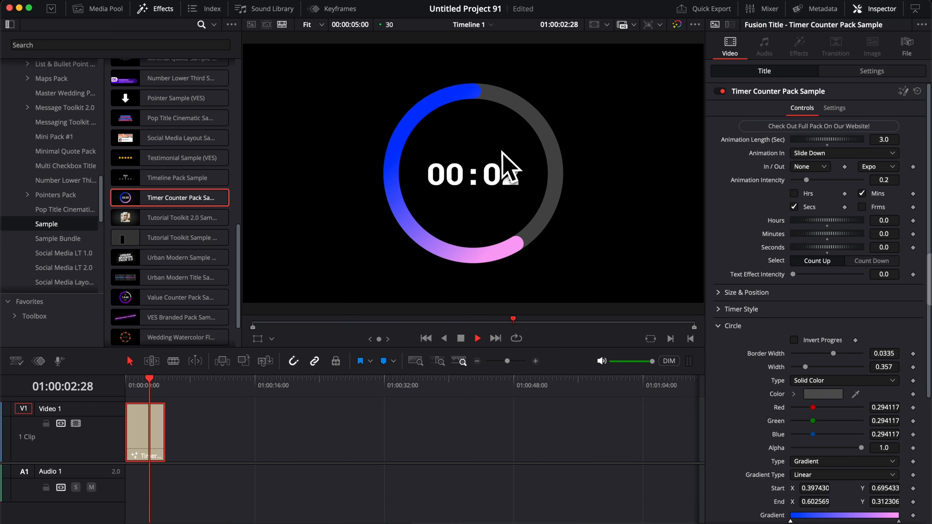
{"action": "key", "text": "space"}
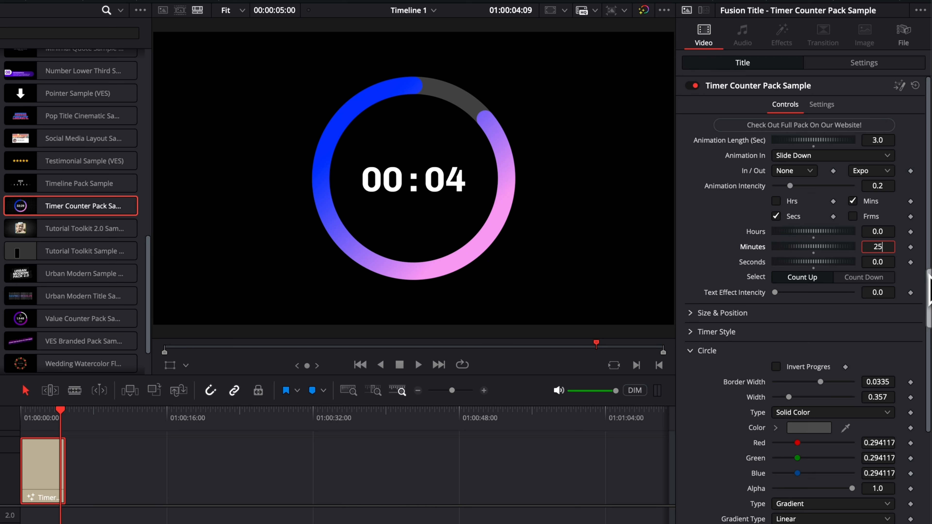
Try a starting value of 25 minutes and play the clip from its beginning.
{"action": "key", "text": "Return"}
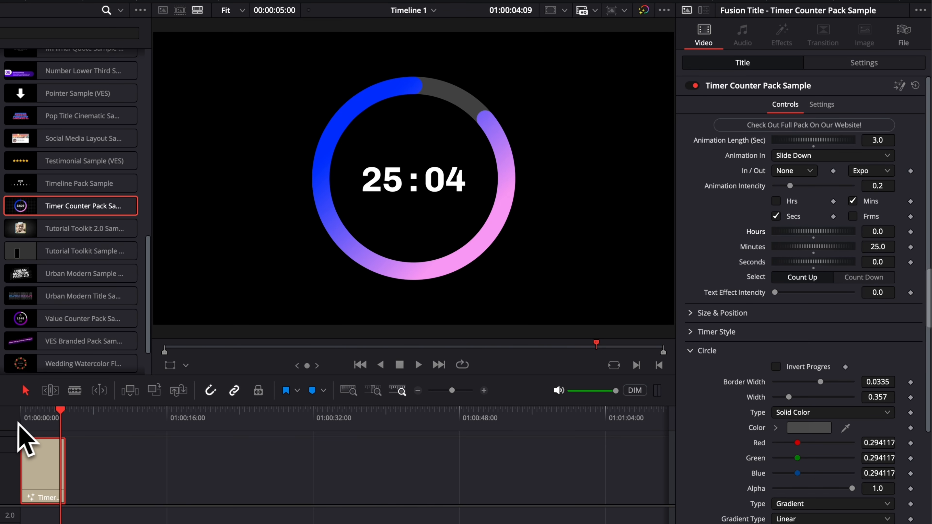
{"action": "left_click", "coordinate": [22, 410]}
{"action": "key", "text": "space"}
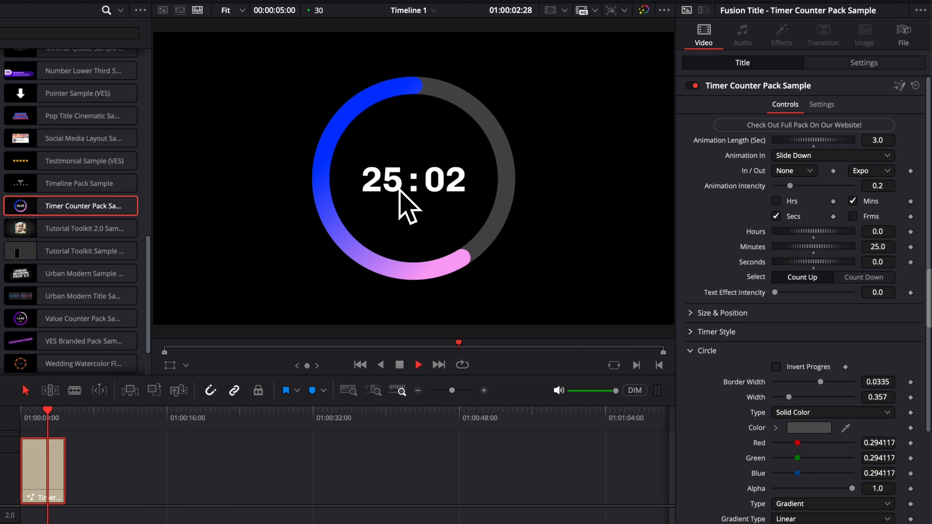
{"action": "key", "text": "space"}
Try Count Down mode with the 25-minute value and replay the clip from its start.
{"action": "left_click", "coordinate": [867, 279]}
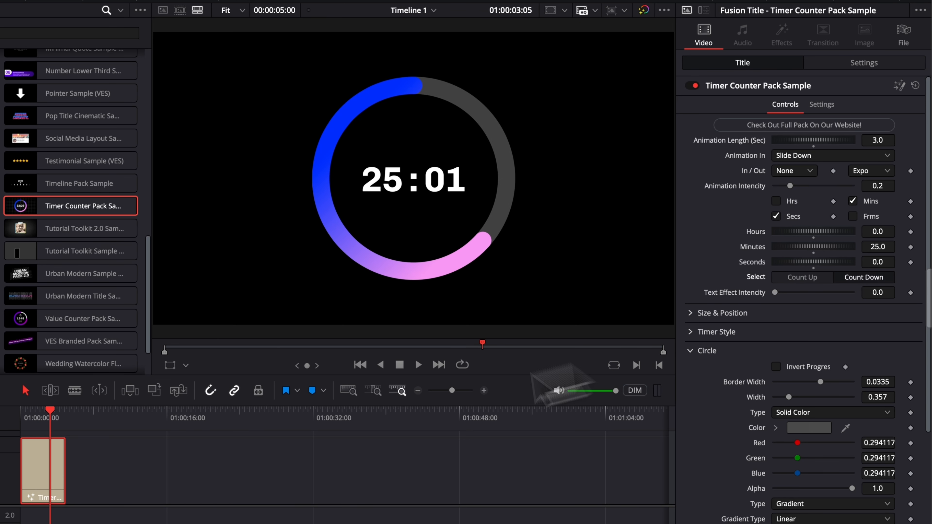
{"action": "left_click", "coordinate": [26, 411]}
{"action": "key", "text": "space"}
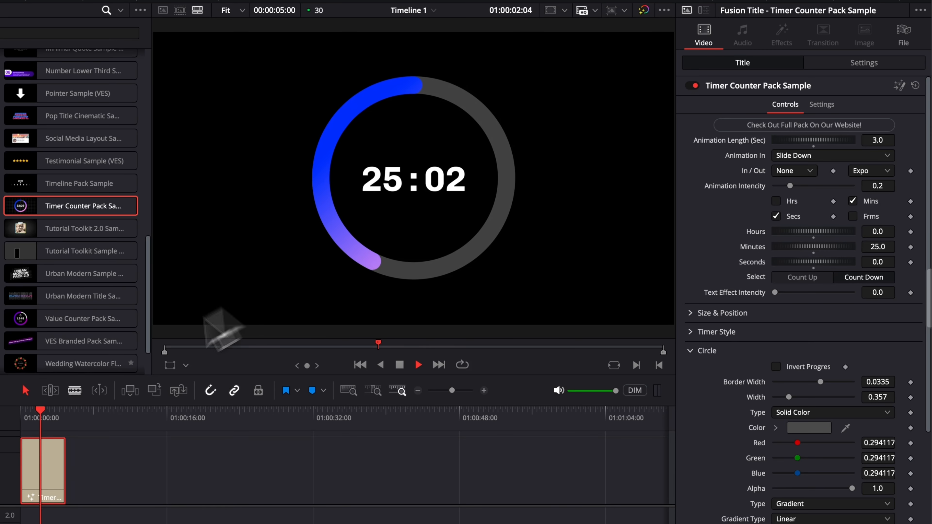
{"action": "key", "text": "space"}
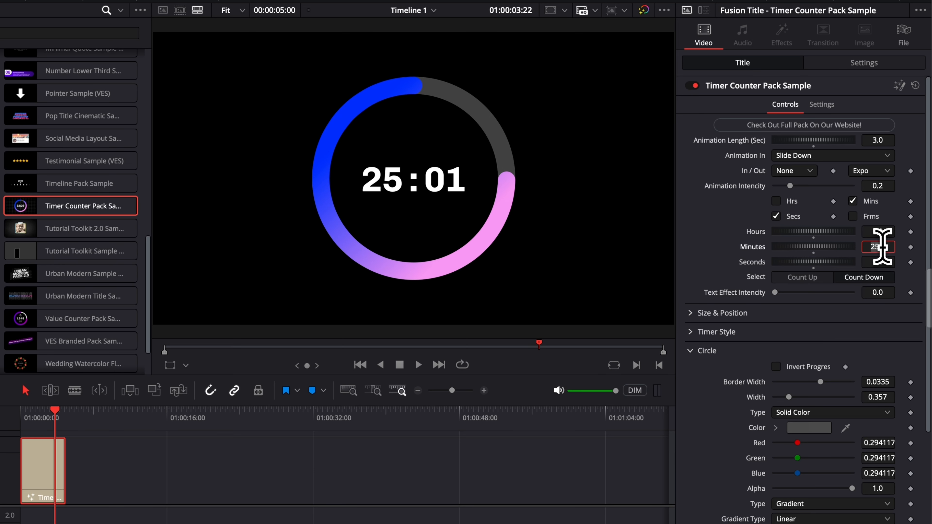
Reset the timer's minutes to 0 and restore Count Up mode.
{"action": "key", "text": "Tab"}
{"action": "type", "text": "0"}
{"action": "key", "text": "Tab"}
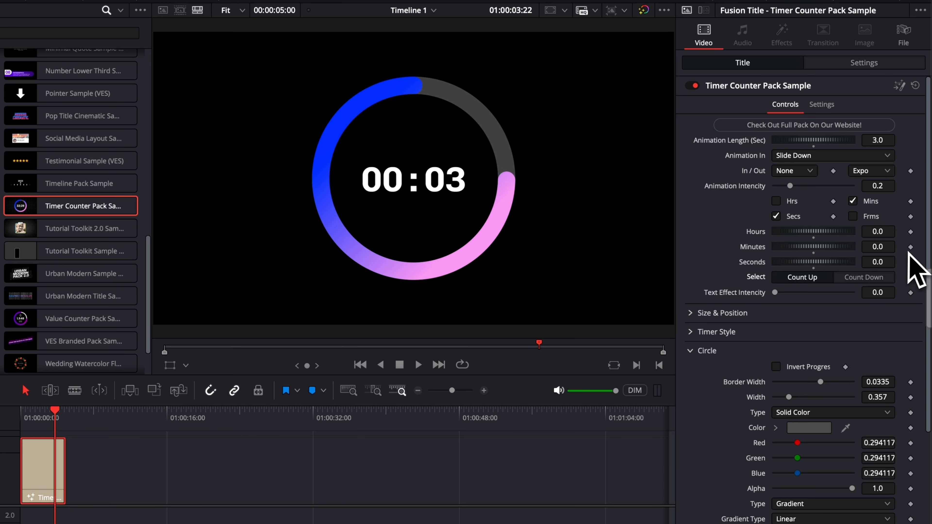
Keyframe the Minutes value from 0 at the clip's start to 30 at its end.
{"action": "left_click", "coordinate": [26, 419]}
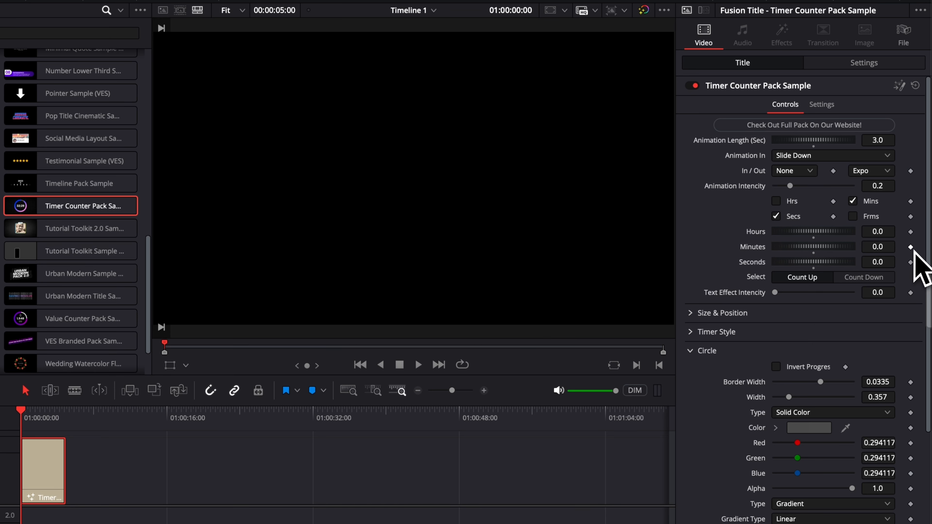
{"action": "left_click", "coordinate": [66, 417]}
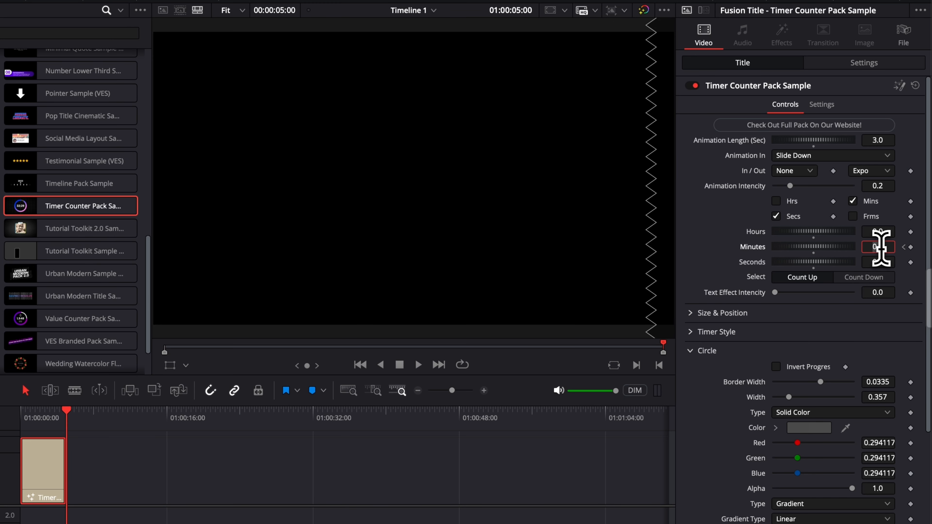
{"action": "key", "text": "Return"}
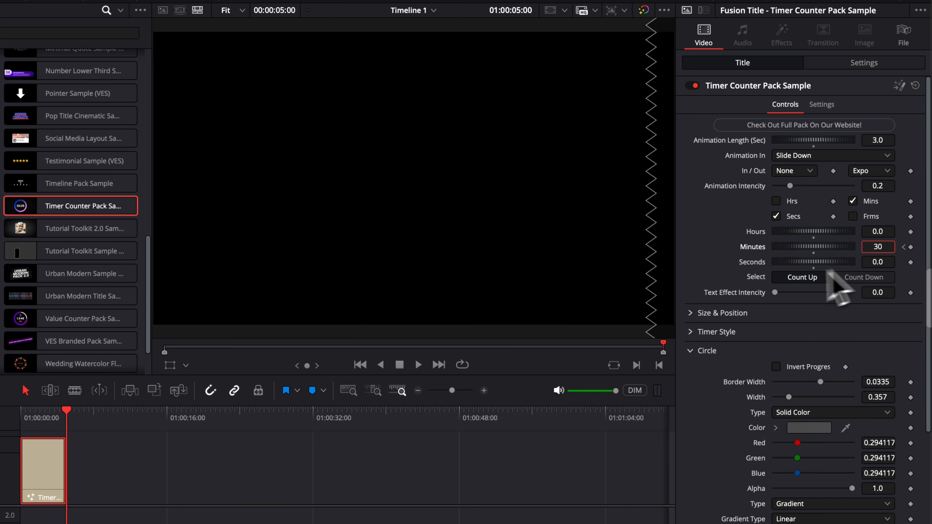
Play and scrub the timer clip from its start to check the keyframed minutes count.
{"action": "left_click", "coordinate": [23, 414]}
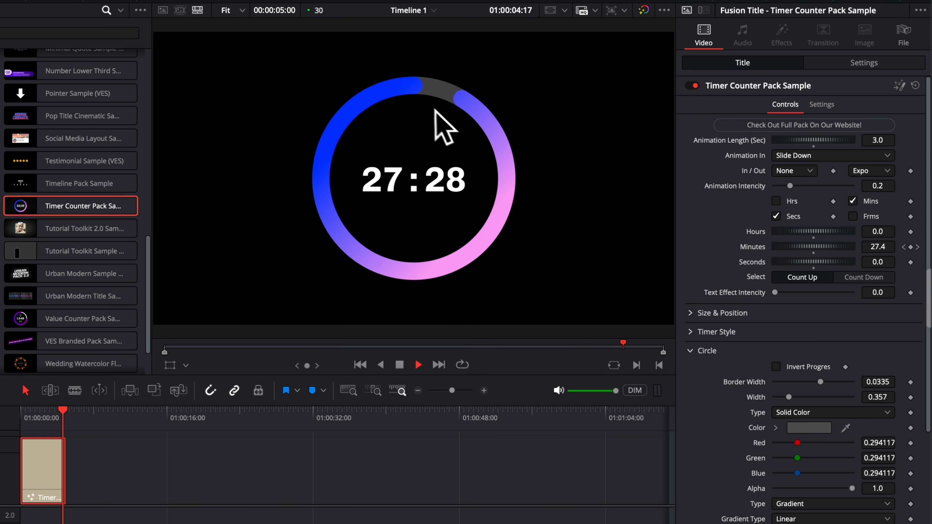
{"action": "mouse_move", "coordinate": [41, 418]}
{"action": "left_mouse_down"}
{"action": "mouse_move", "coordinate": [31, 419]}
{"action": "mouse_move", "coordinate": [44, 419]}
{"action": "left_mouse_up"}
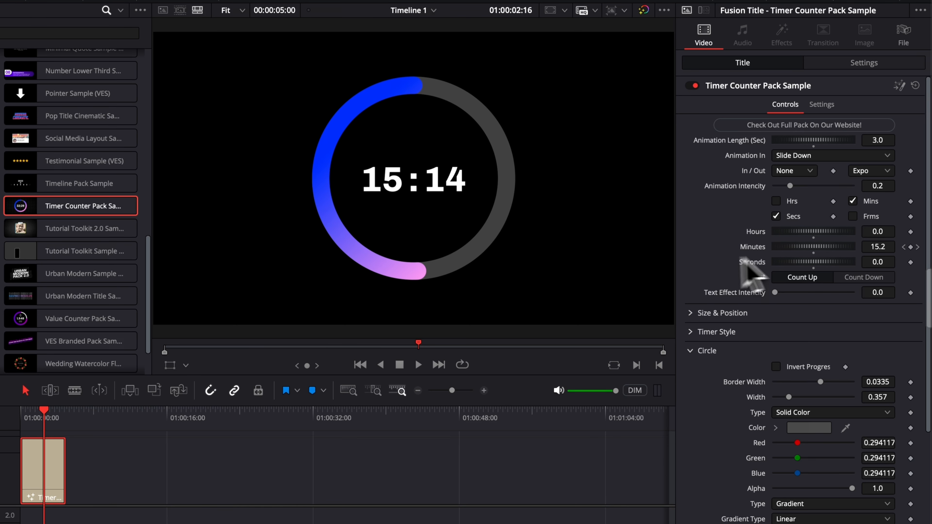
{"action": "left_click_drag", "start_coordinate": [33, 419], "coordinate": [17, 424]}
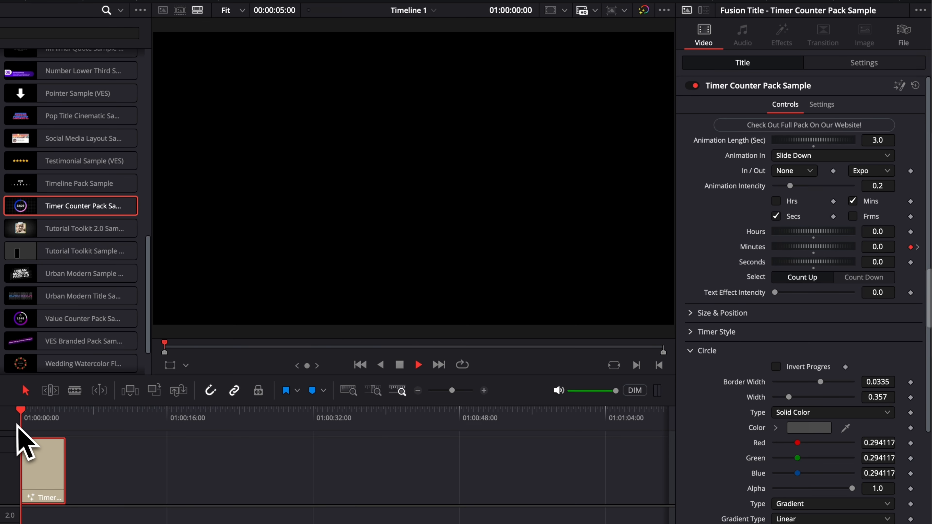
{"action": "key", "text": "space"}
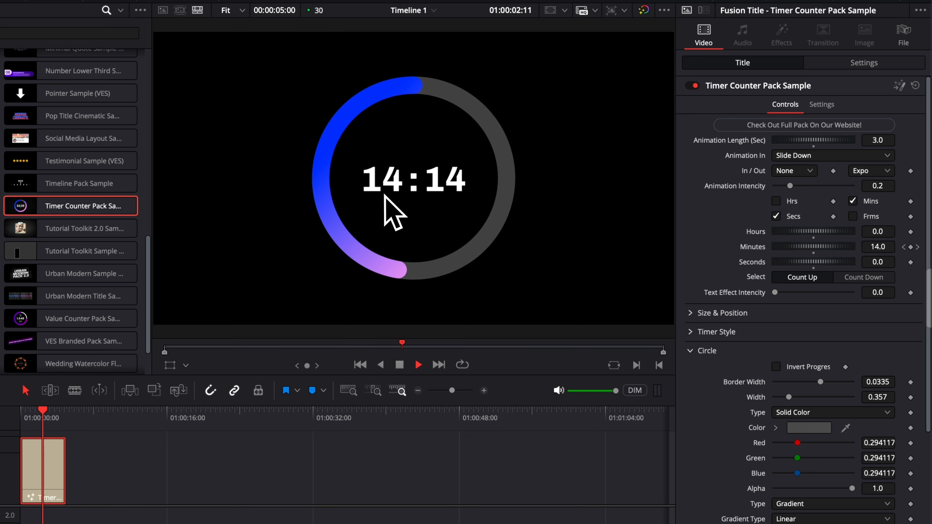
{"action": "key", "text": "space"}
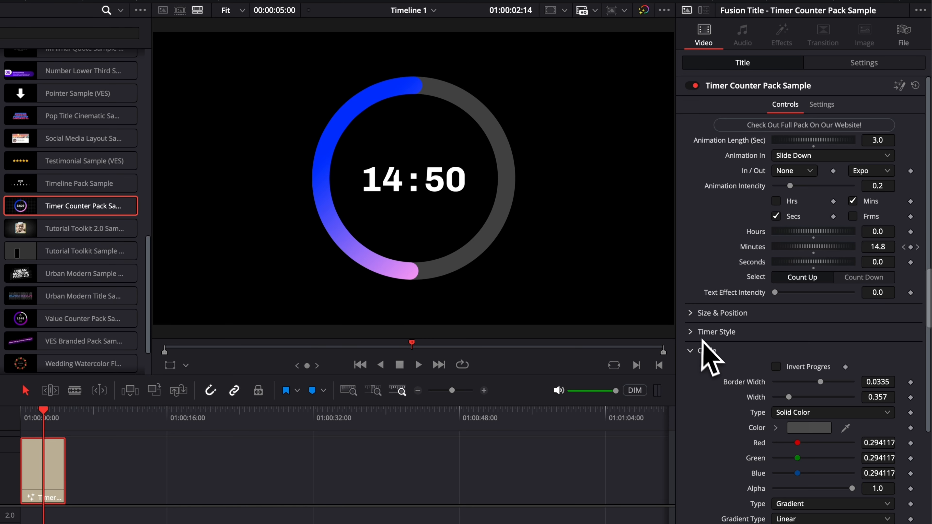
Change the timer text's font to Poppins Bold in the timer style settings.
{"action": "left_click", "coordinate": [695, 332]}
{"action": "scroll", "coordinate": [753, 395], "scroll_direction": "down", "scroll_amount": 2}
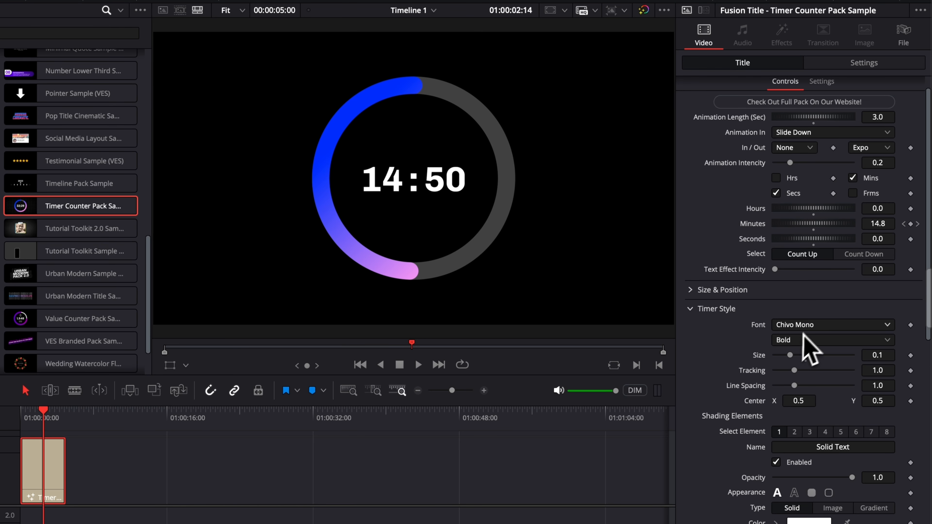
{"action": "left_click", "coordinate": [809, 325]}
{"action": "type", "text": "po"}
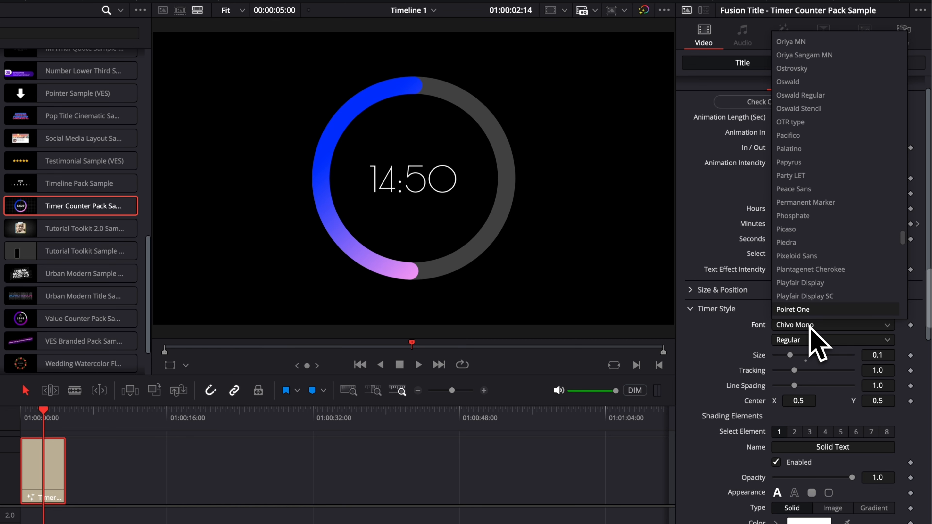
{"action": "key", "text": "Down"}
{"action": "key", "text": "Down"}
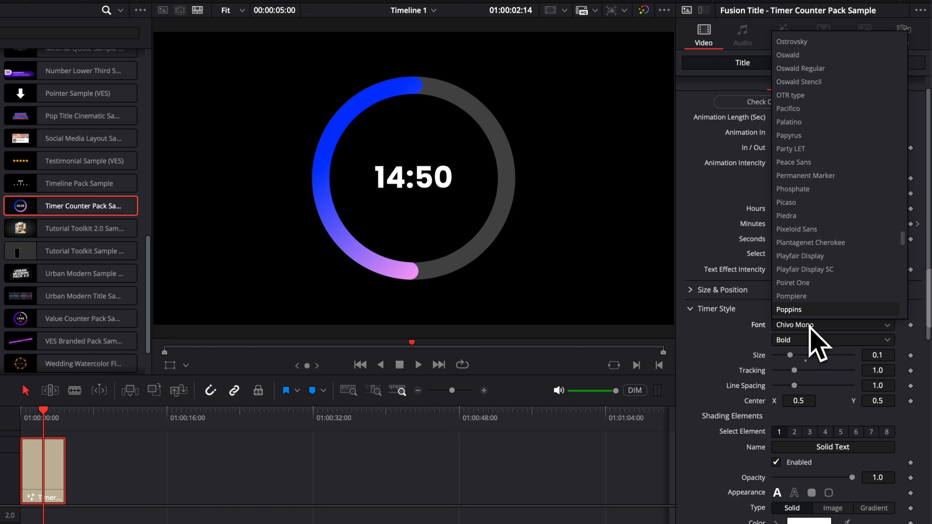
{"action": "key", "text": "Return"}
Play the clip from its start to check the counting digits in the new font.
{"action": "left_click", "coordinate": [25, 416]}
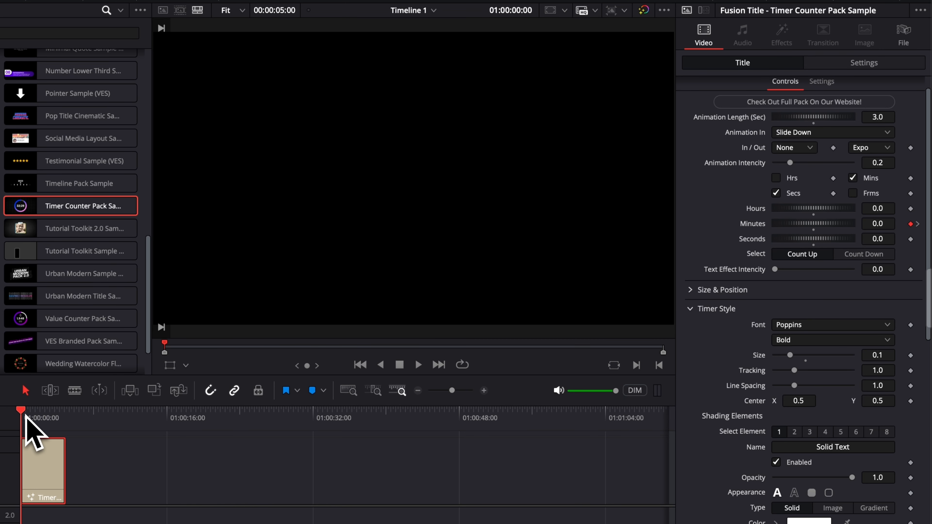
{"action": "key", "text": "space"}
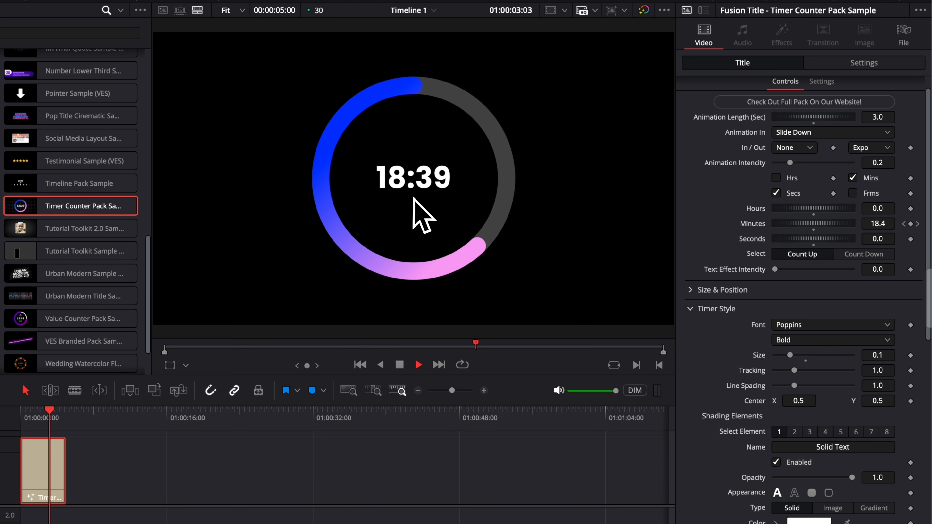
{"action": "key", "text": "space"}
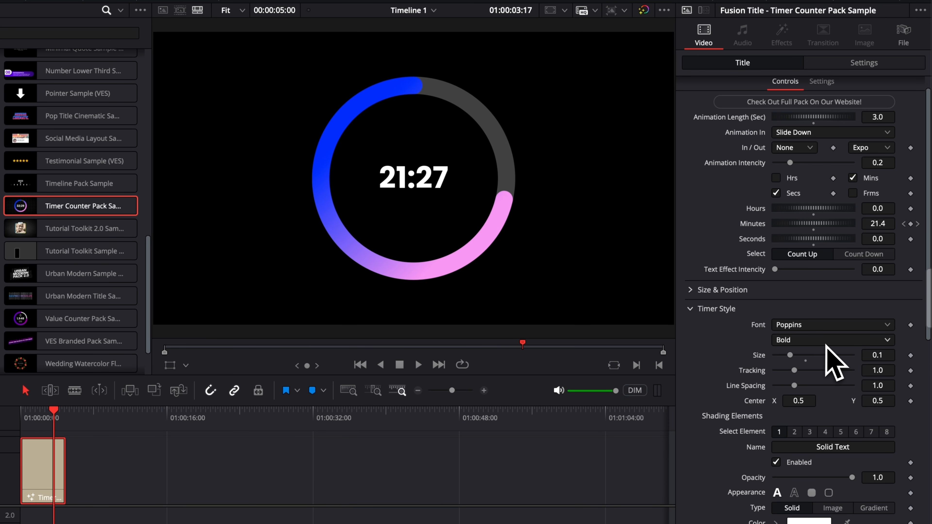
Change the timer text's font to Chivo Mono Bold and scrub the clip to check the digit spacing.
{"action": "left_click", "coordinate": [810, 327]}
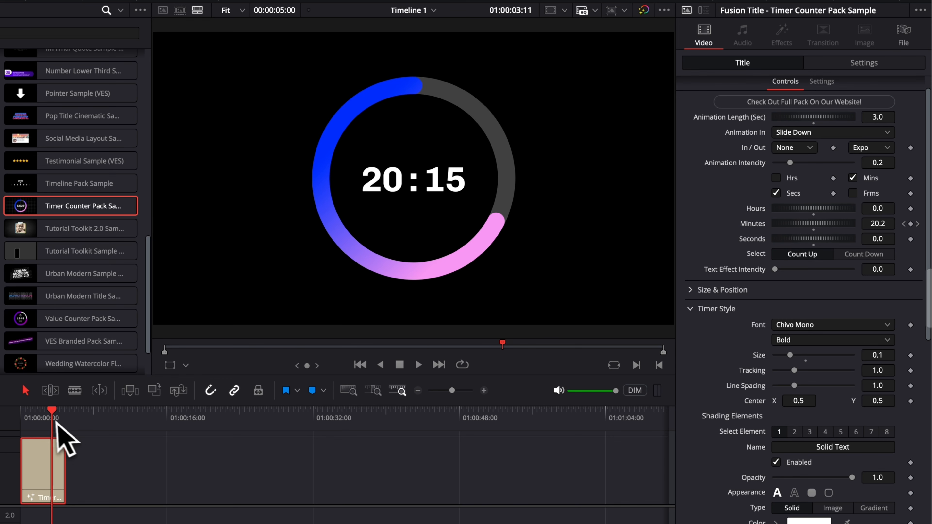
{"action": "left_click_drag", "start_coordinate": [55, 414], "coordinate": [35, 418]}
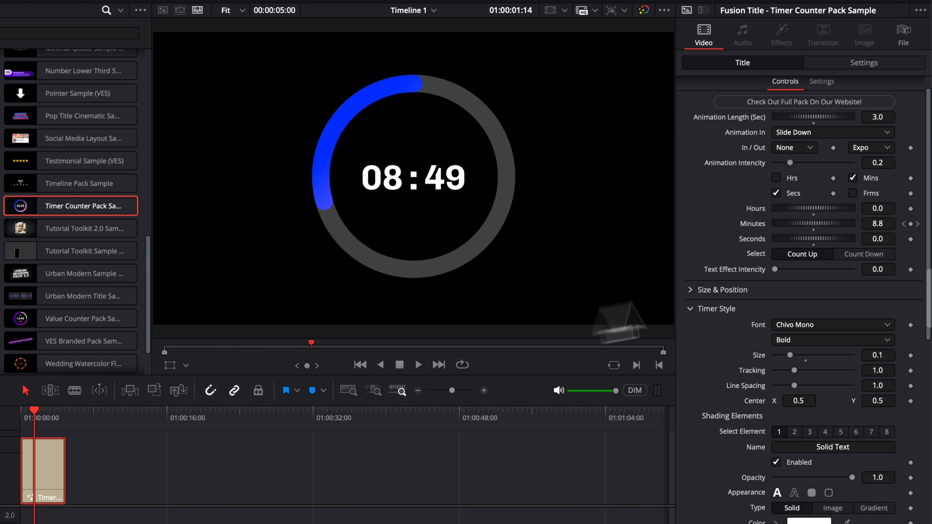
Try Text Effect Intensity at 0.5 during playback and at about 0.32, and undo the effect.
{"action": "double_click", "coordinate": [777, 271]}
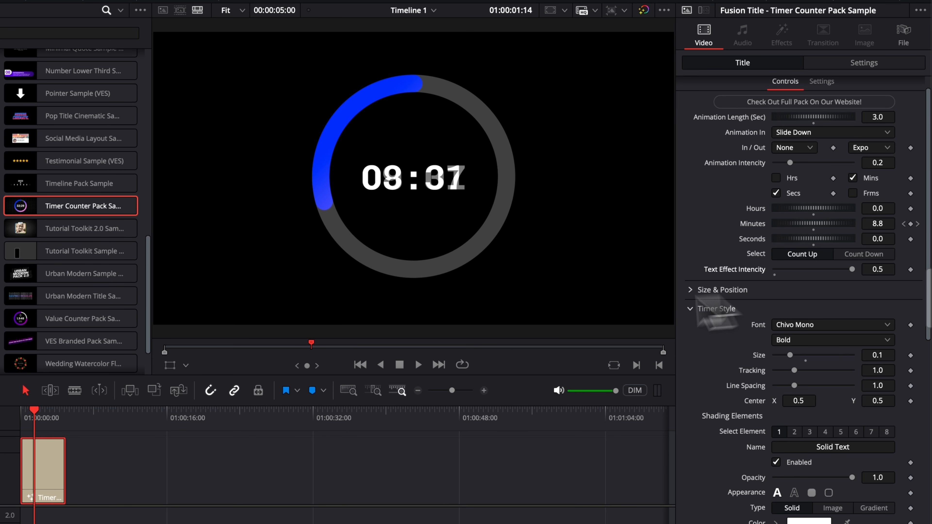
{"action": "left_click", "coordinate": [22, 413]}
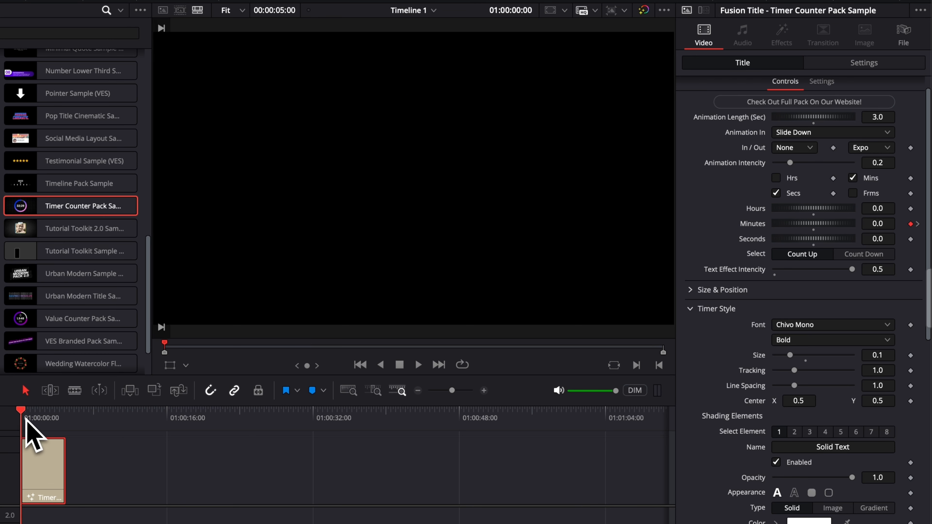
{"action": "key", "text": "space"}
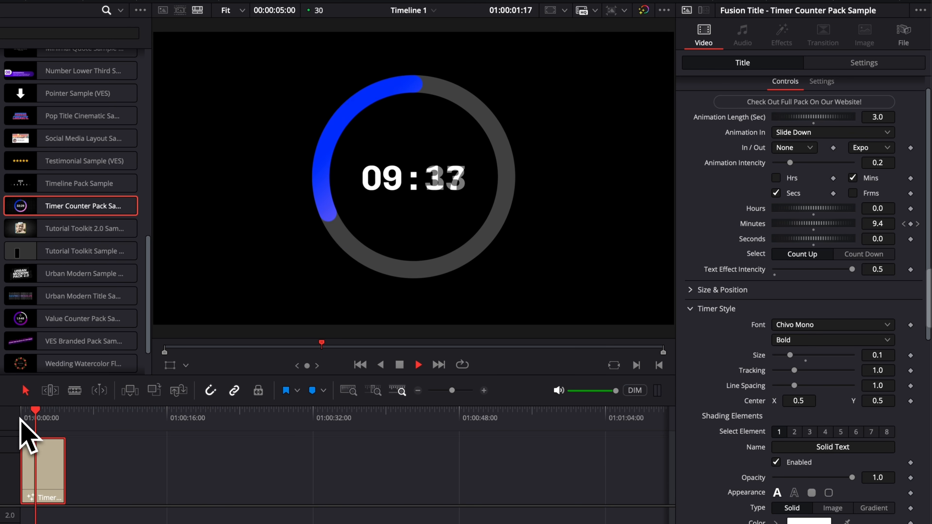
{"action": "key", "text": "space"}
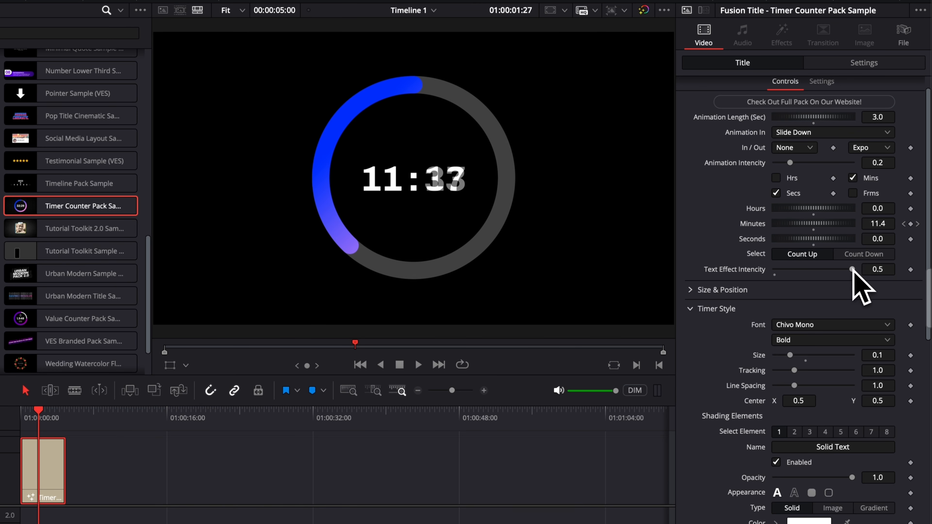
{"action": "left_click_drag", "start_coordinate": [849, 268], "coordinate": [822, 267]}
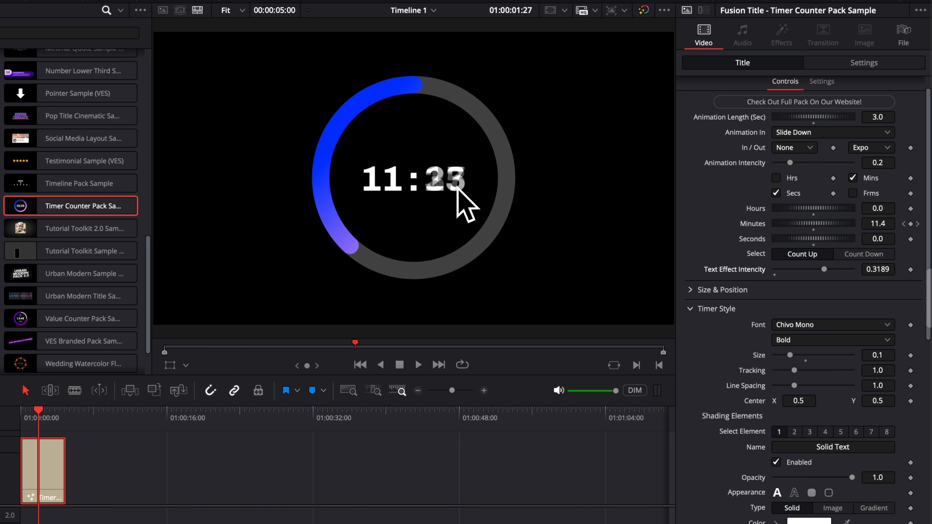
{"action": "key", "text": "ctrl+z"}
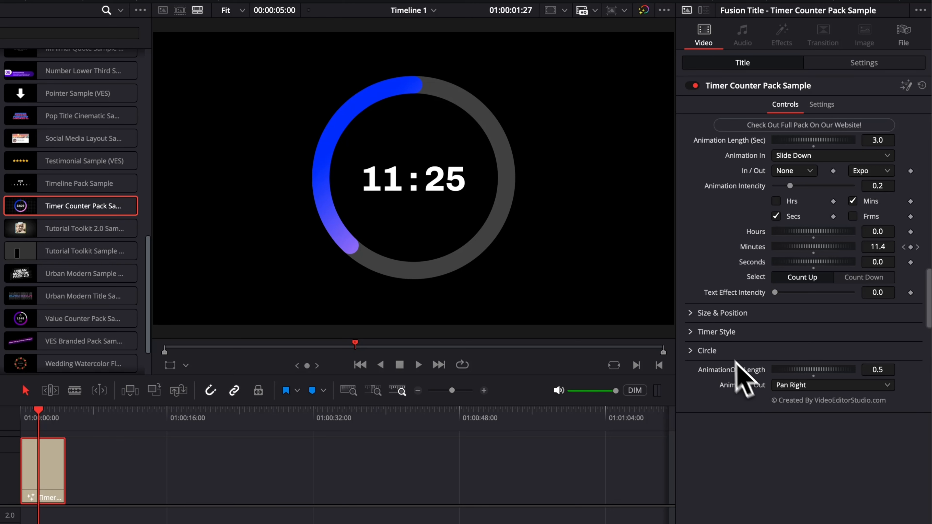
Scale the whole timer to 0.66 and move its center to X 0.243.
{"action": "left_click", "coordinate": [693, 313]}
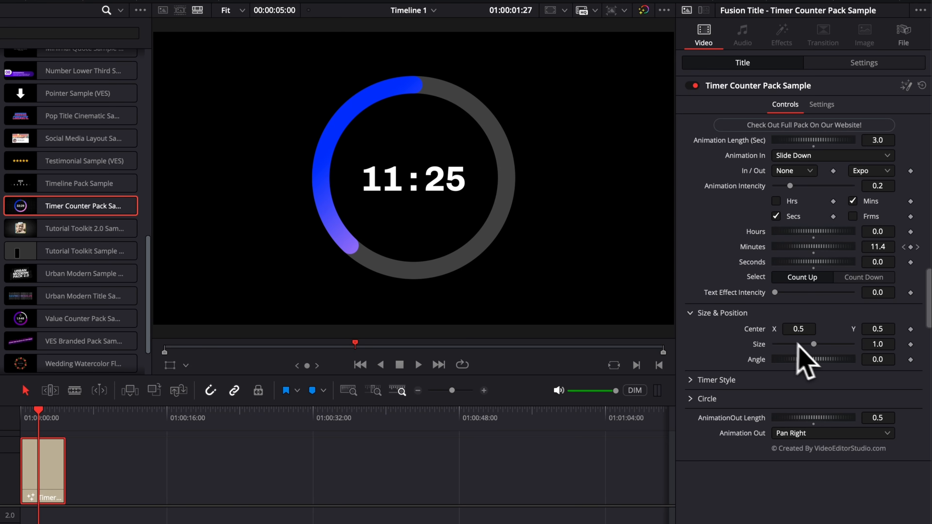
{"action": "left_click_drag", "start_coordinate": [814, 344], "coordinate": [775, 337]}
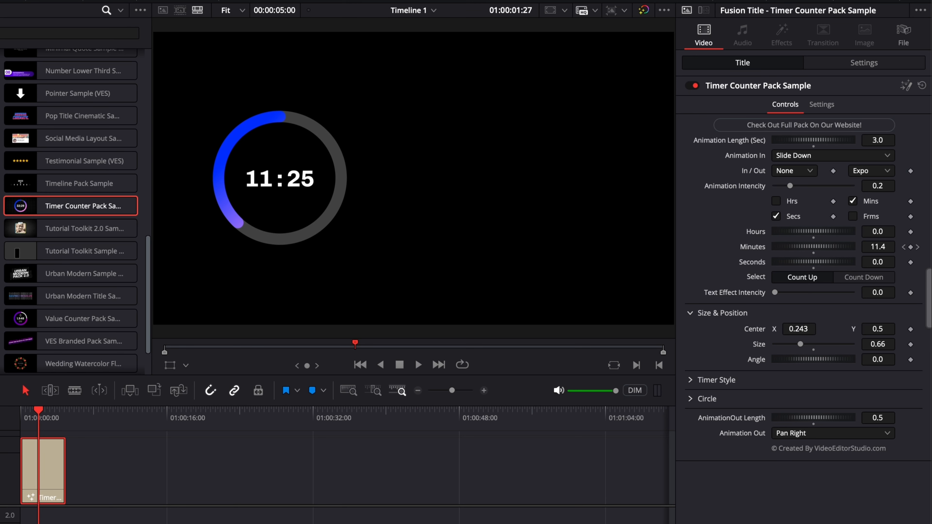
{"action": "left_click", "coordinate": [690, 313]}
Reduce the timer text's size to 0.0945 in the timer style settings.
{"action": "left_click", "coordinate": [691, 335]}
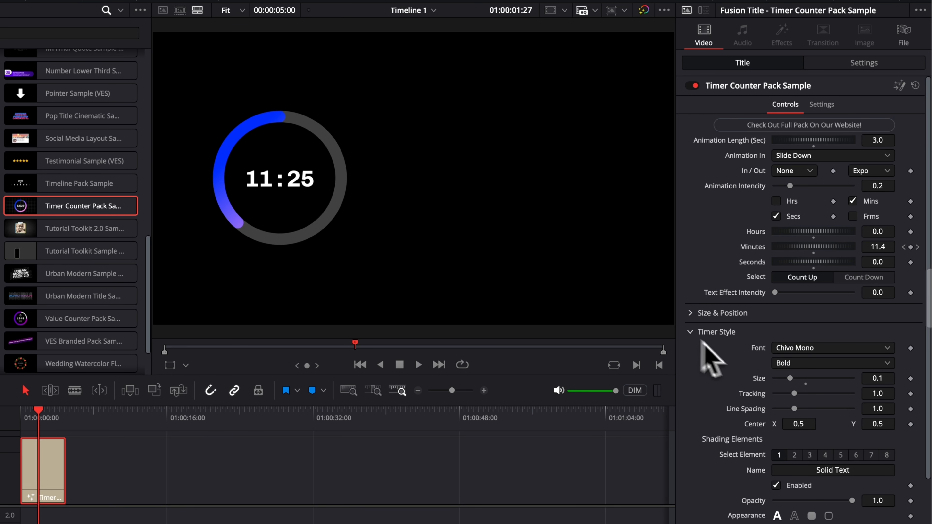
{"action": "scroll", "coordinate": [734, 358], "scroll_direction": "down", "scroll_amount": 2}
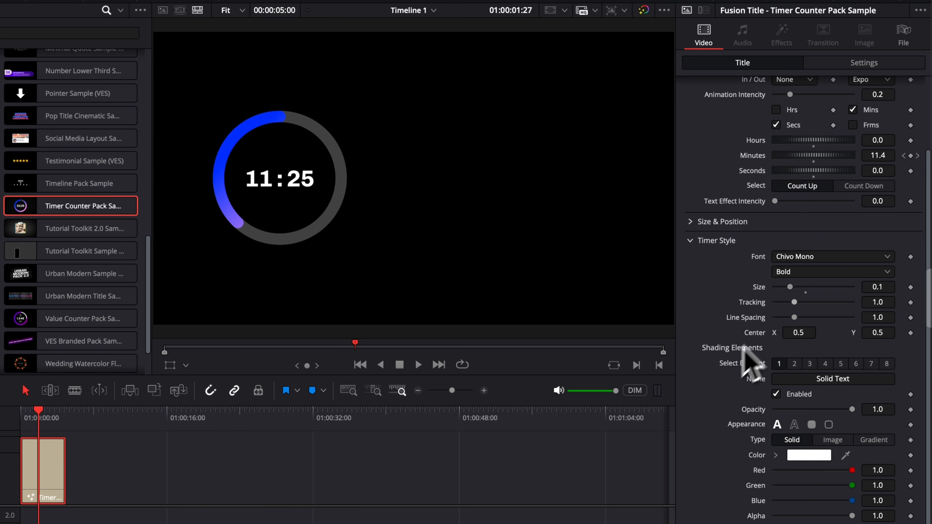
{"action": "left_click_drag", "start_coordinate": [791, 288], "coordinate": [792, 290]}
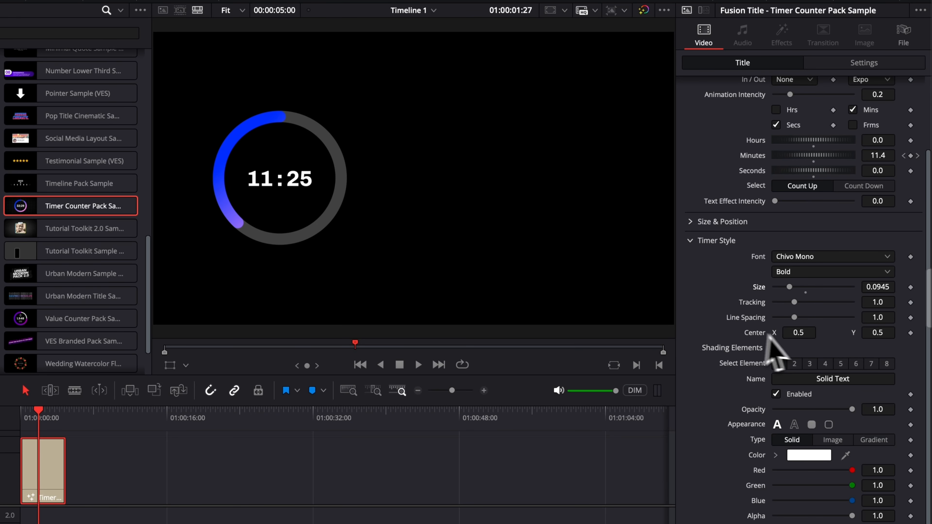
Enable the Text Background shading element, number 4, behind the timer digits.
{"action": "scroll", "coordinate": [811, 340], "scroll_direction": "down", "scroll_amount": 2}
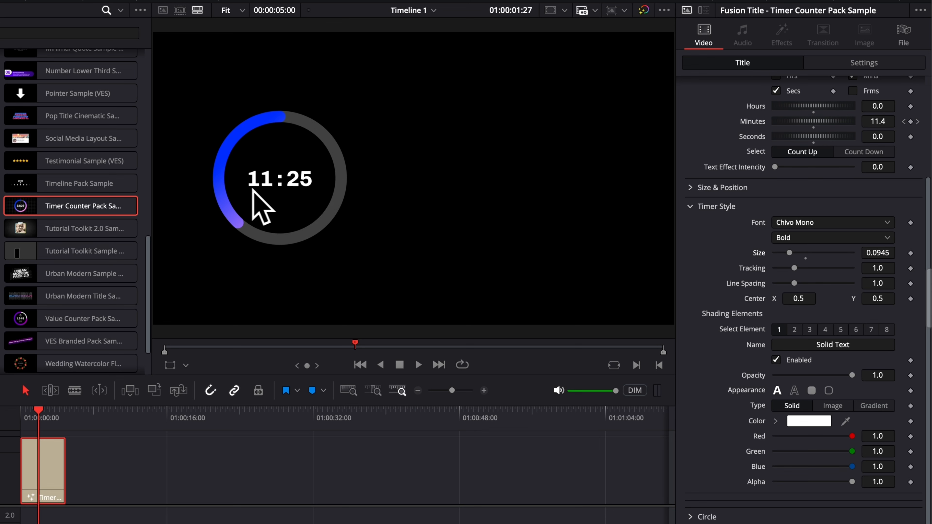
{"action": "left_click", "coordinate": [794, 331]}
{"action": "scroll", "coordinate": [800, 345], "scroll_direction": "up", "scroll_amount": 3}
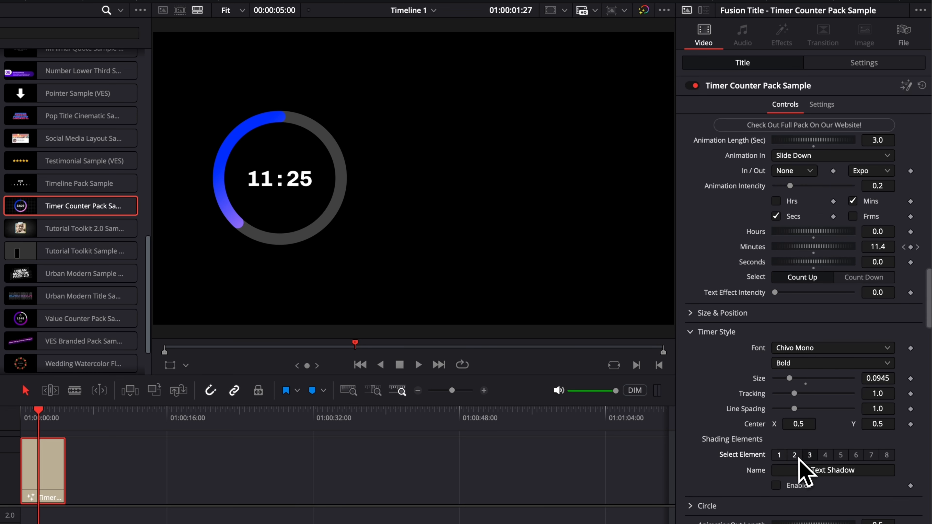
{"action": "left_click", "coordinate": [825, 458]}
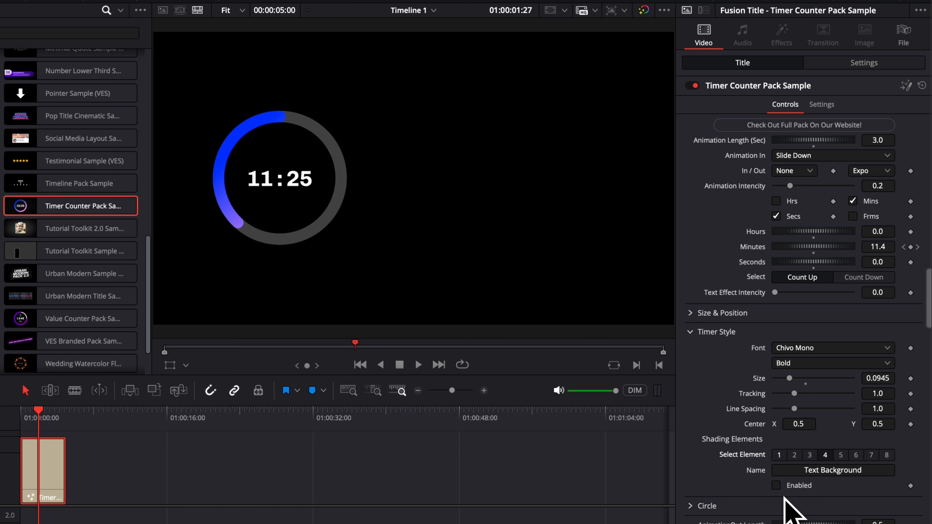
{"action": "left_click", "coordinate": [777, 487]}
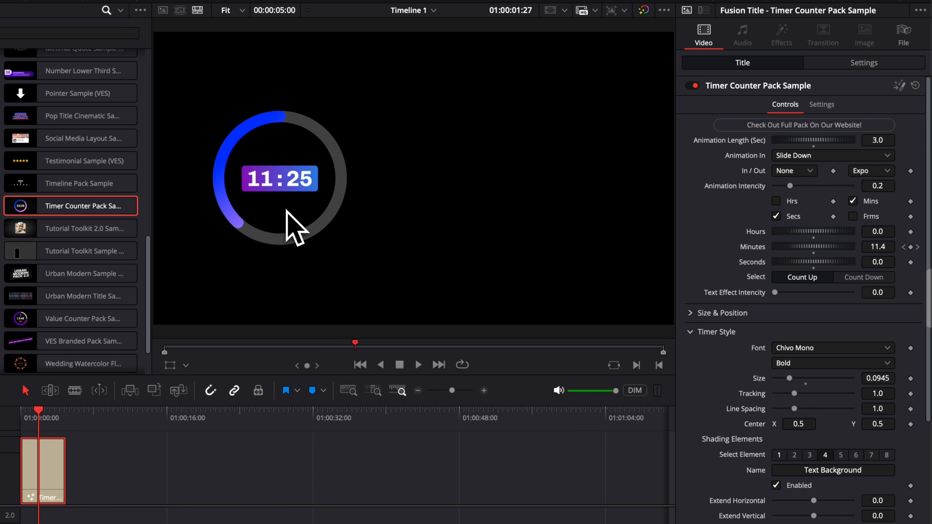
Set the text background's horizontal extension to 0.16 and roundness to 0.346, and give it a solid dark grey fill.
{"action": "scroll", "coordinate": [808, 378], "scroll_direction": "down", "scroll_amount": 4}
{"action": "left_click_drag", "start_coordinate": [812, 361], "coordinate": [820, 362]}
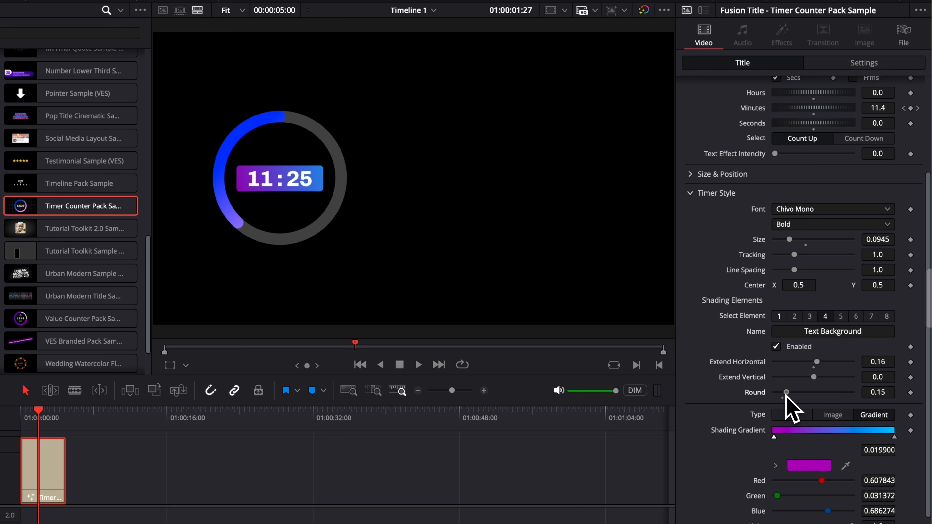
{"action": "left_click_drag", "start_coordinate": [786, 392], "coordinate": [820, 393]}
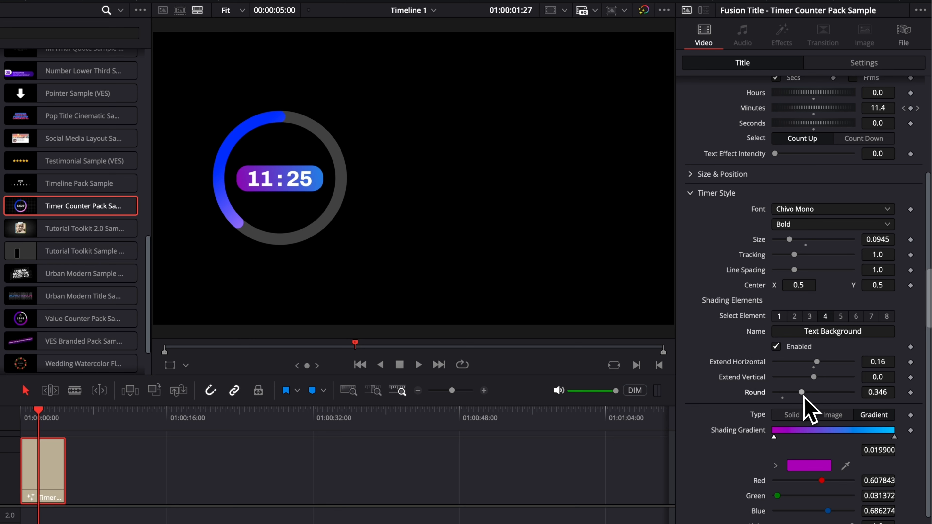
{"action": "left_click", "coordinate": [791, 415]}
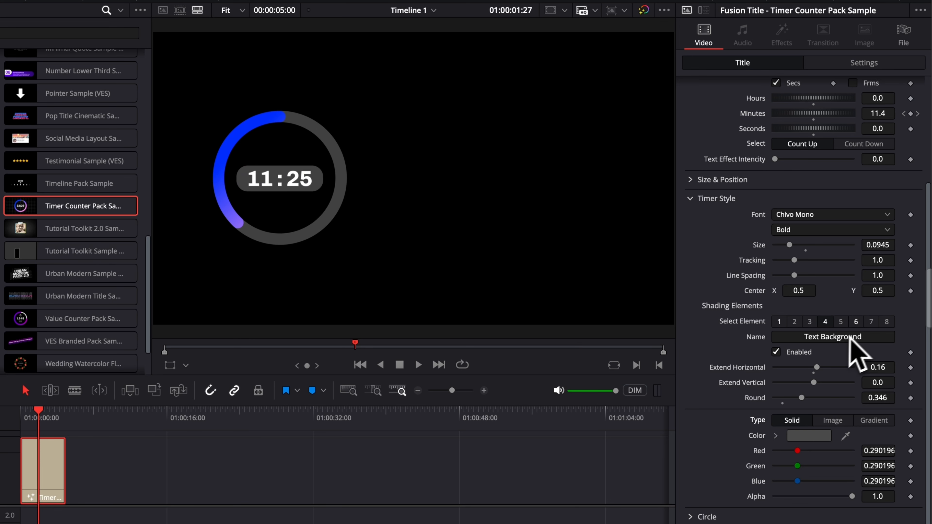
{"action": "left_click", "coordinate": [841, 321]}
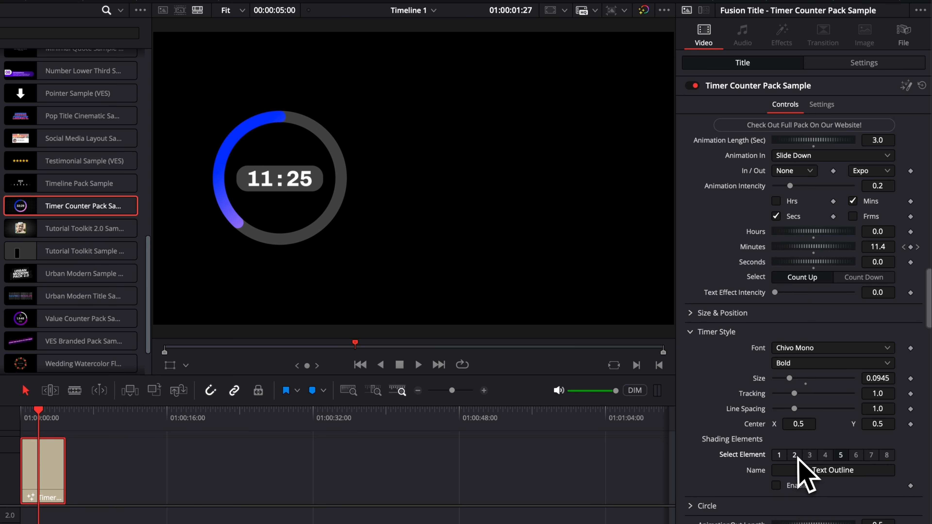
{"action": "left_click", "coordinate": [692, 331]}
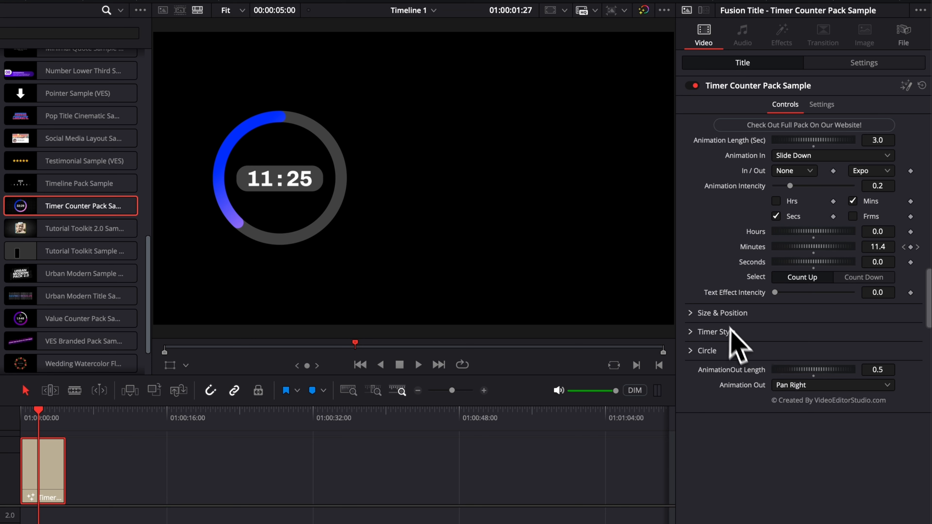
Set the progress circle's border width to 0.0087 and its width to 0.371.
{"action": "left_click", "coordinate": [692, 351]}
{"action": "scroll", "coordinate": [692, 358], "scroll_direction": "down", "scroll_amount": 3}
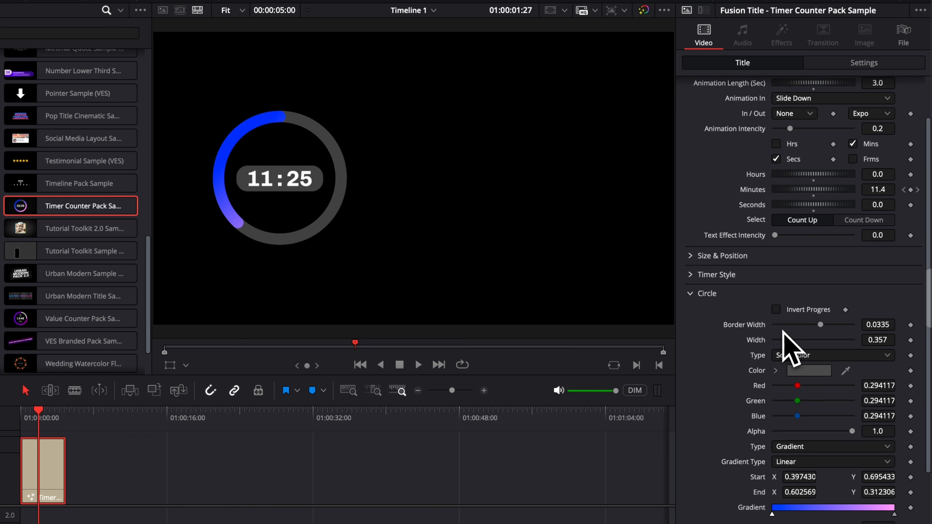
{"action": "left_click_drag", "start_coordinate": [878, 325], "coordinate": [869, 325]}
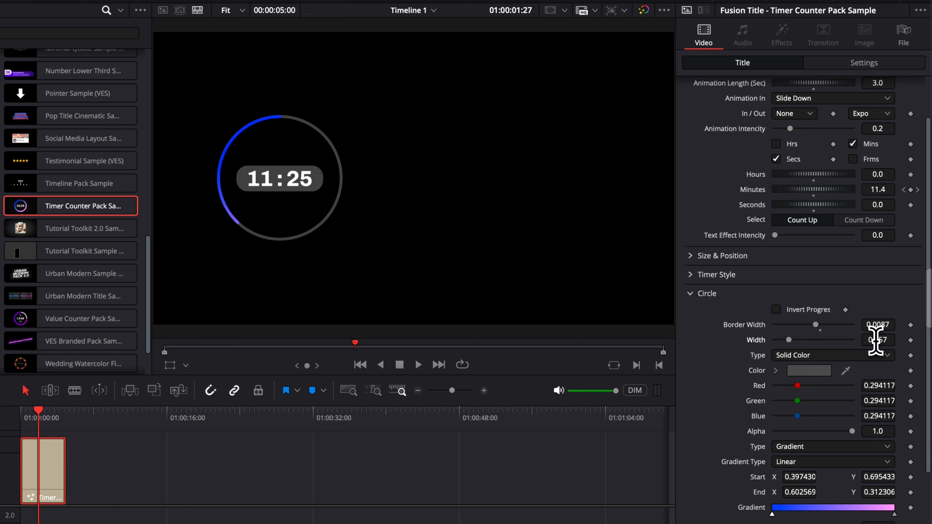
{"action": "left_click_drag", "start_coordinate": [878, 340], "coordinate": [928, 340]}
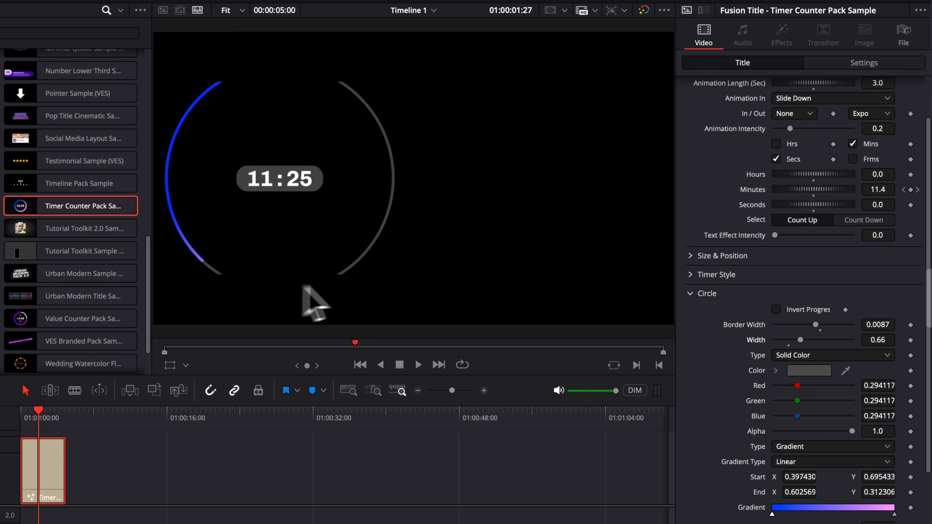
{"action": "left_click_drag", "start_coordinate": [878, 340], "coordinate": [829, 340]}
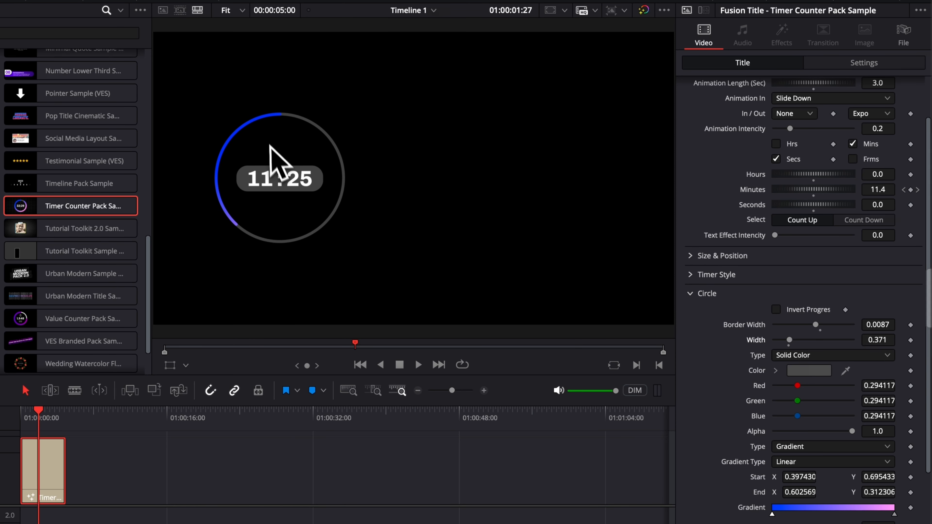
Change the circle's progress fill from gradient to a solid purple, hex C338FE.
{"action": "scroll", "coordinate": [804, 293], "scroll_direction": "down", "scroll_amount": 2}
{"action": "scroll", "coordinate": [828, 503], "scroll_direction": "down", "scroll_amount": 2}
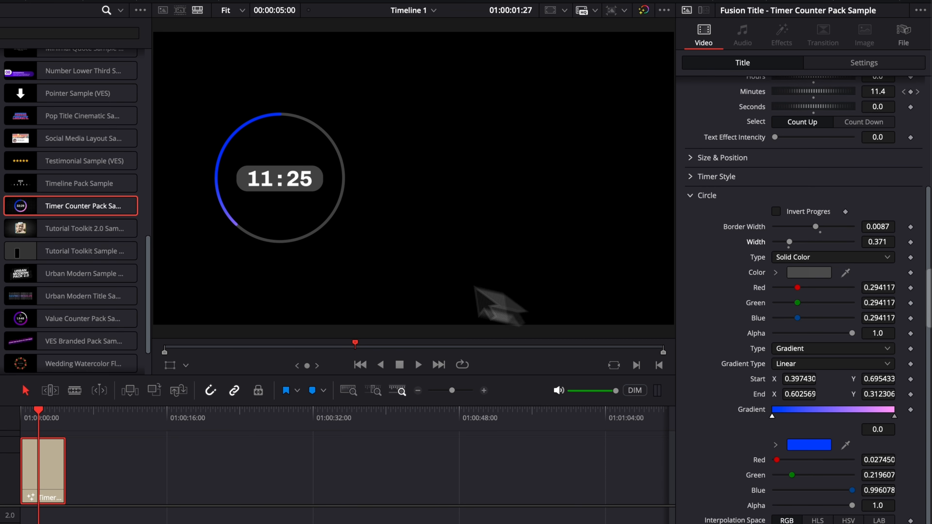
{"action": "left_click", "coordinate": [831, 348]}
{"action": "left_click", "coordinate": [794, 365]}
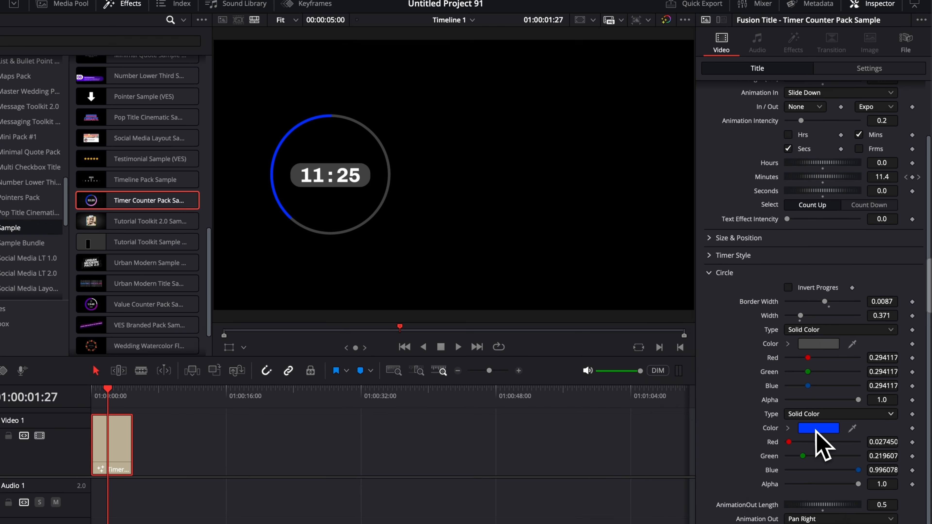
{"action": "left_click", "coordinate": [817, 429]}
{"action": "left_click", "coordinate": [703, 394]}
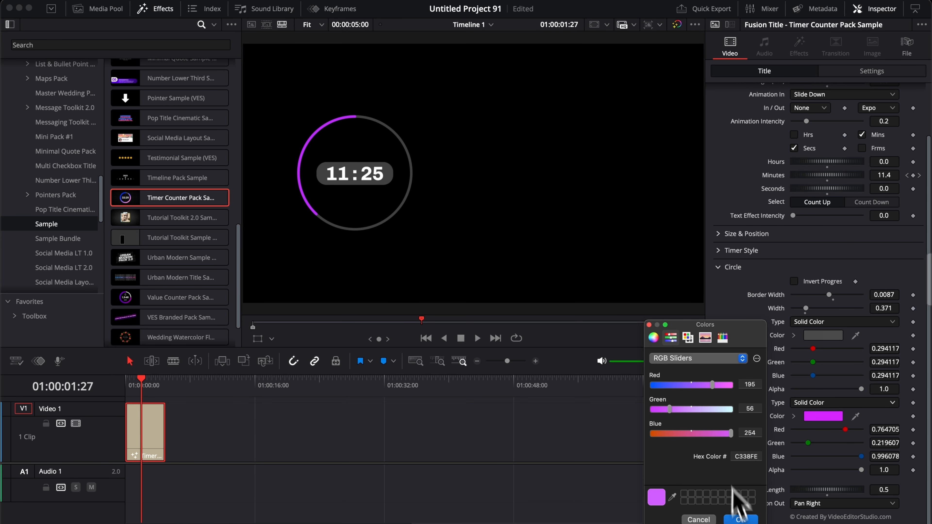
{"action": "left_click", "coordinate": [740, 520]}
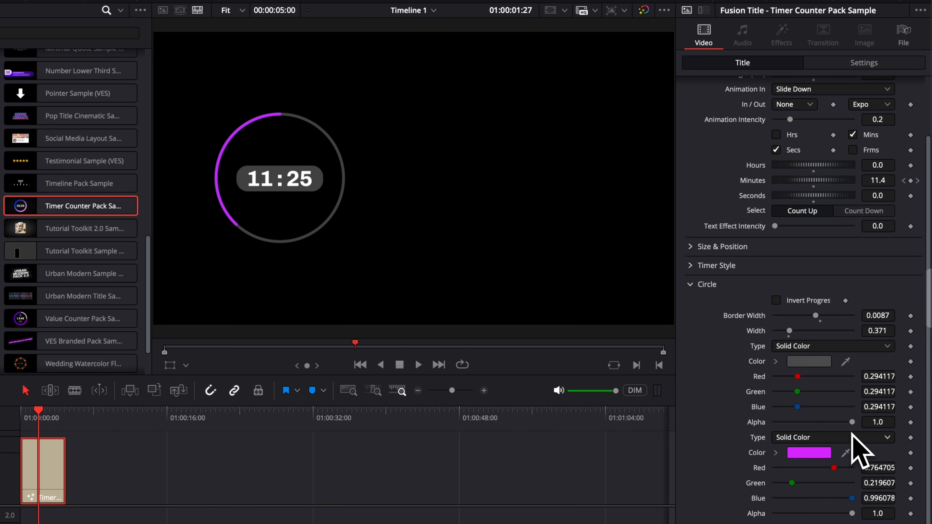
{"action": "left_click", "coordinate": [719, 268]}
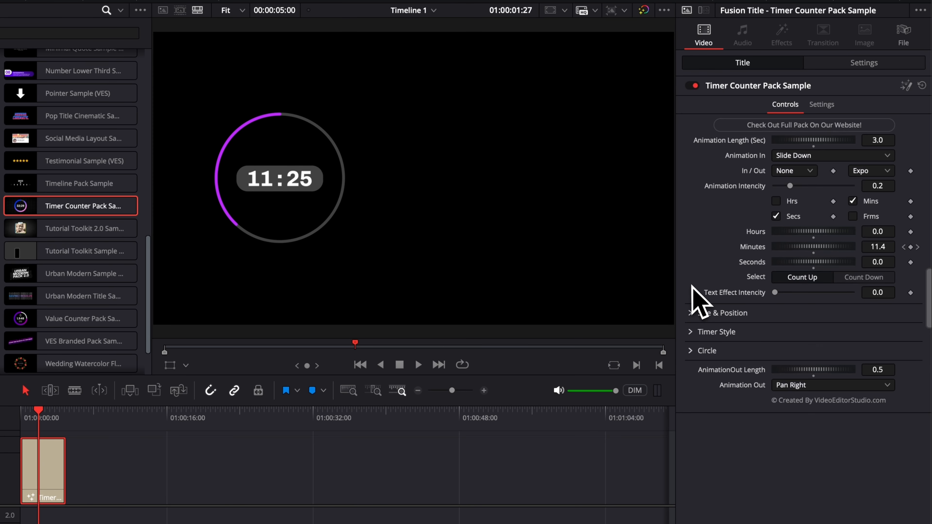